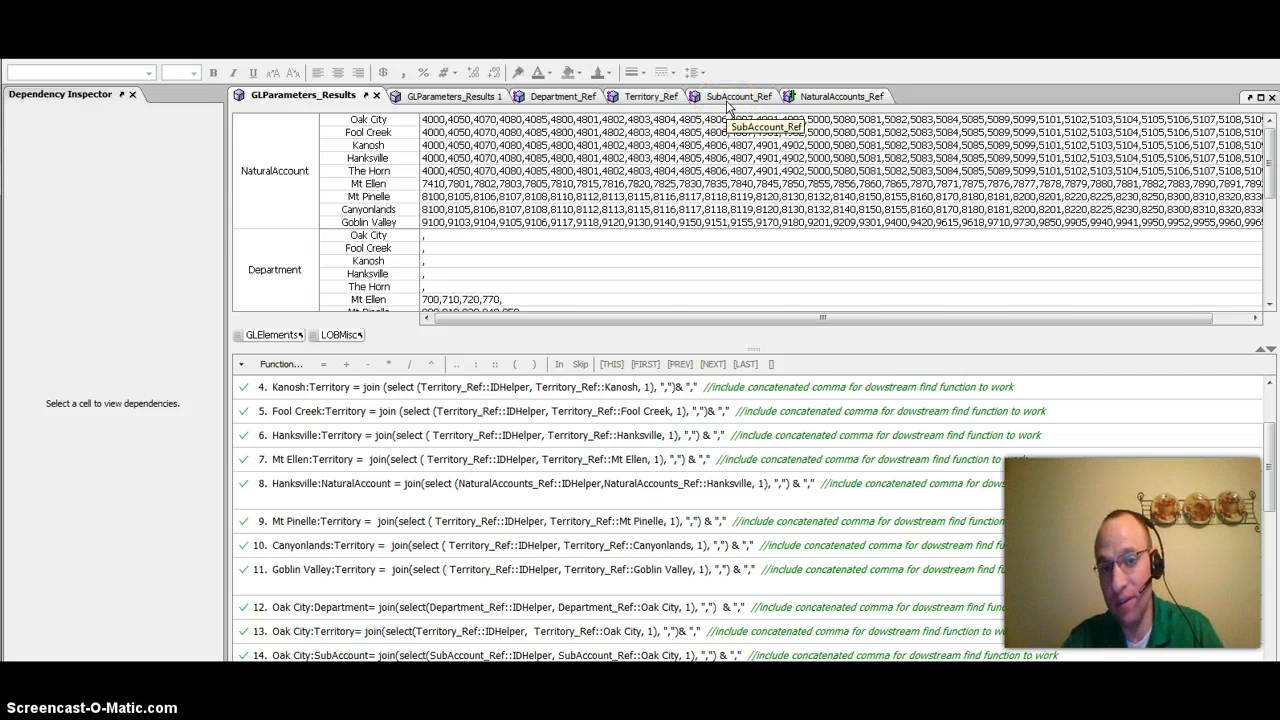
Clear the Applicable flag of account 4000 under Oak City in the NaturalAccounts_Ref matrix
left_click(846, 98)
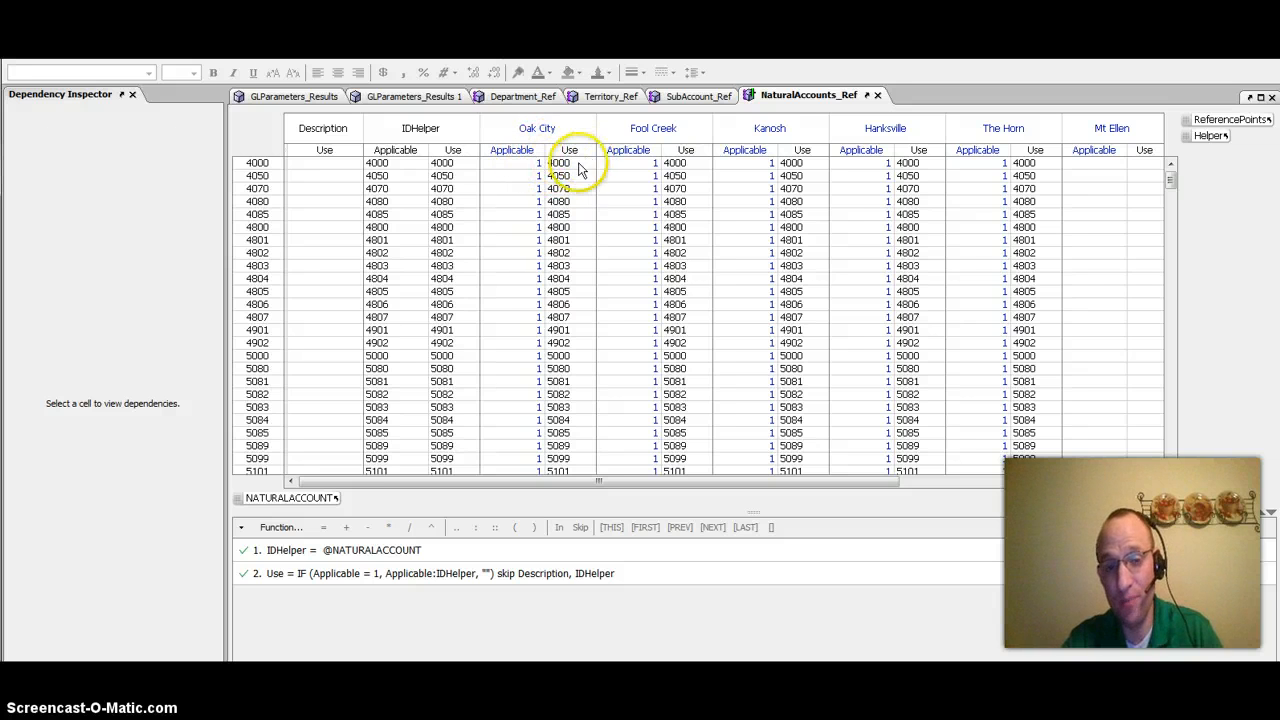
left_click(529, 163)
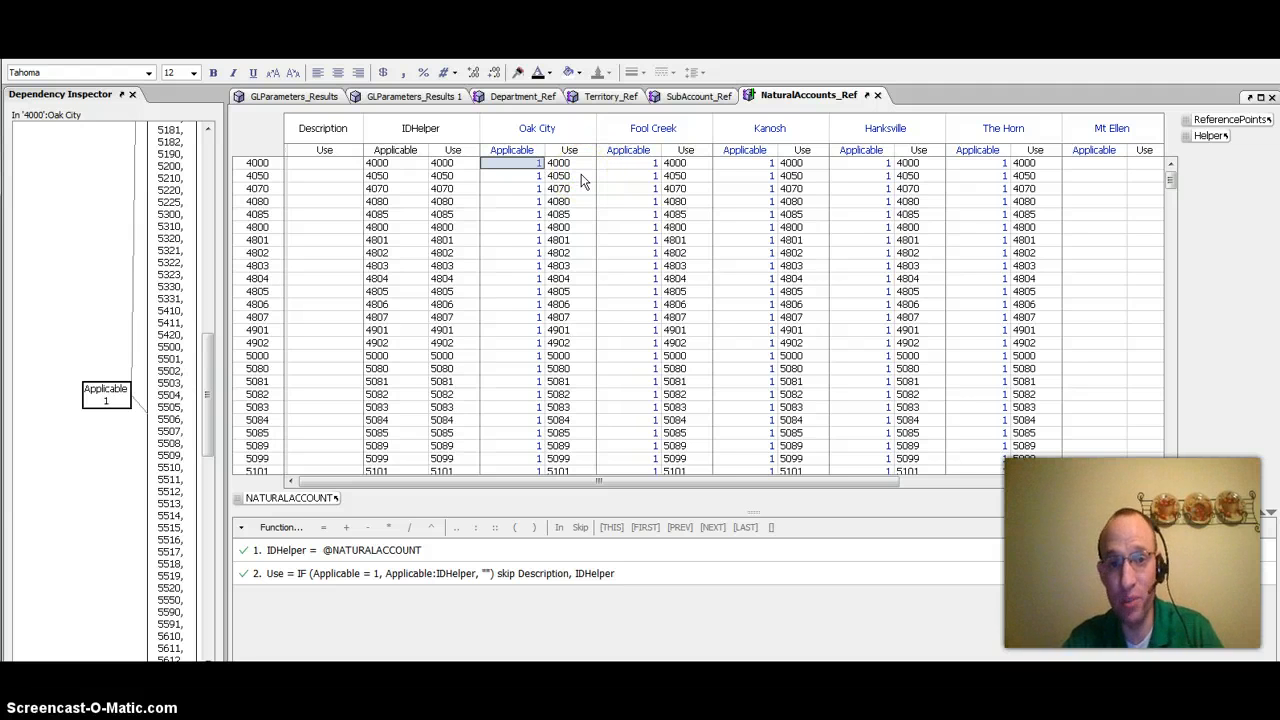
left_click(296, 96)
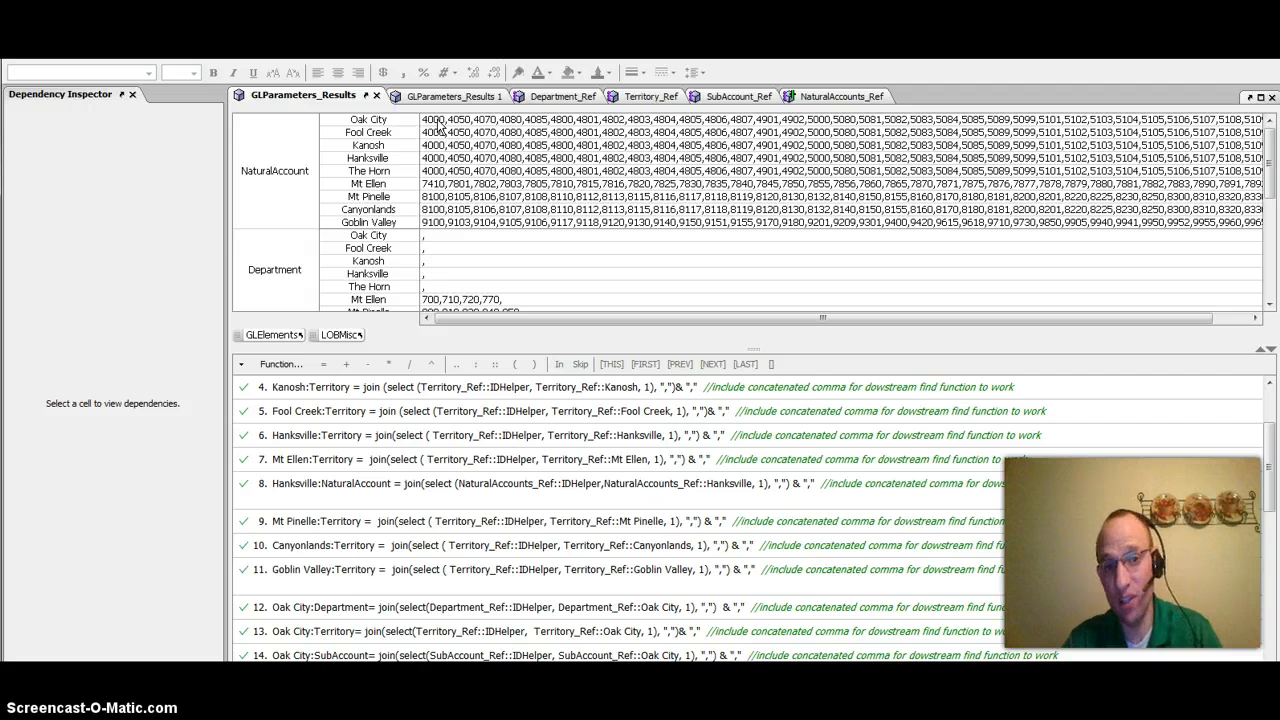
left_click(792, 96)
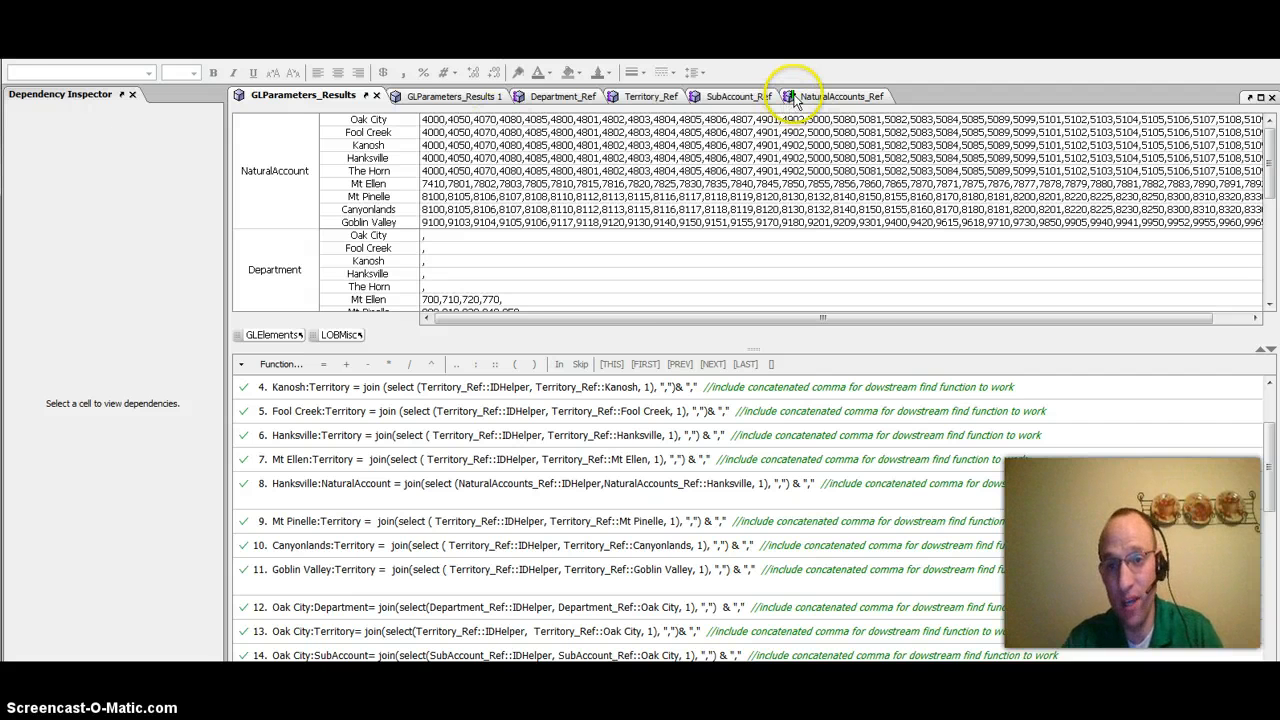
left_click(564, 166)
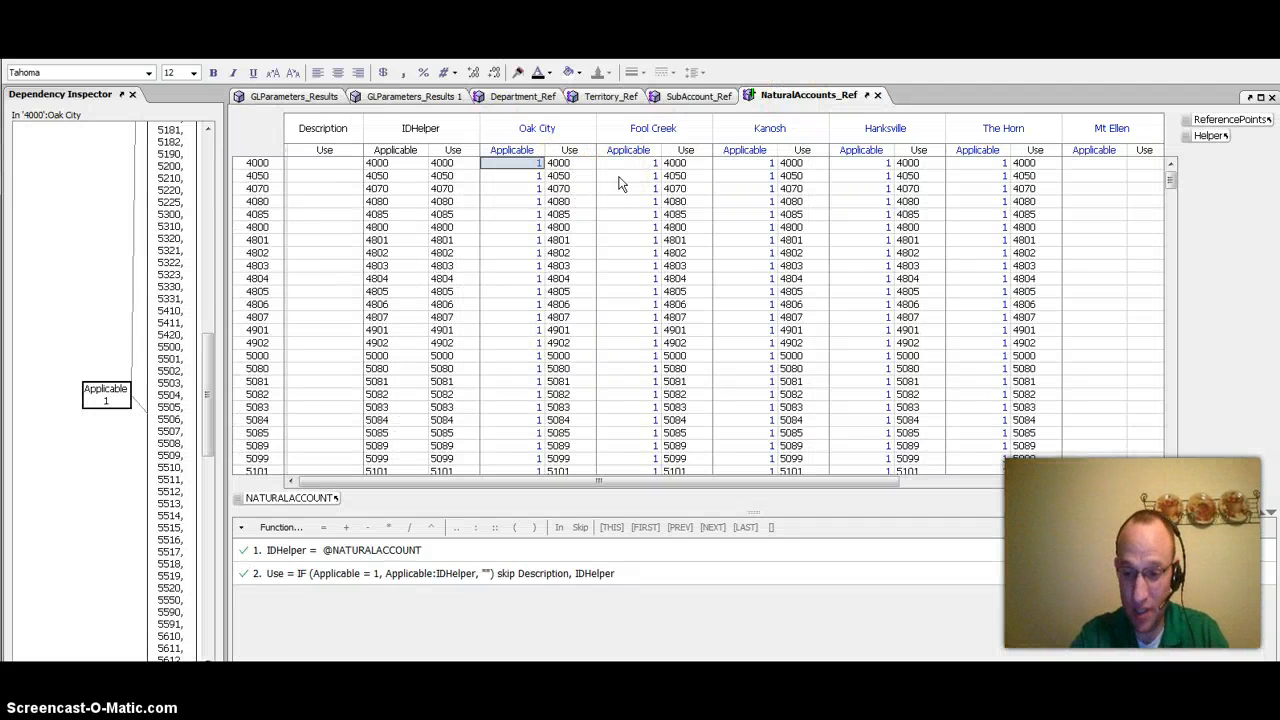
key("Delete")
left_click(560, 176)
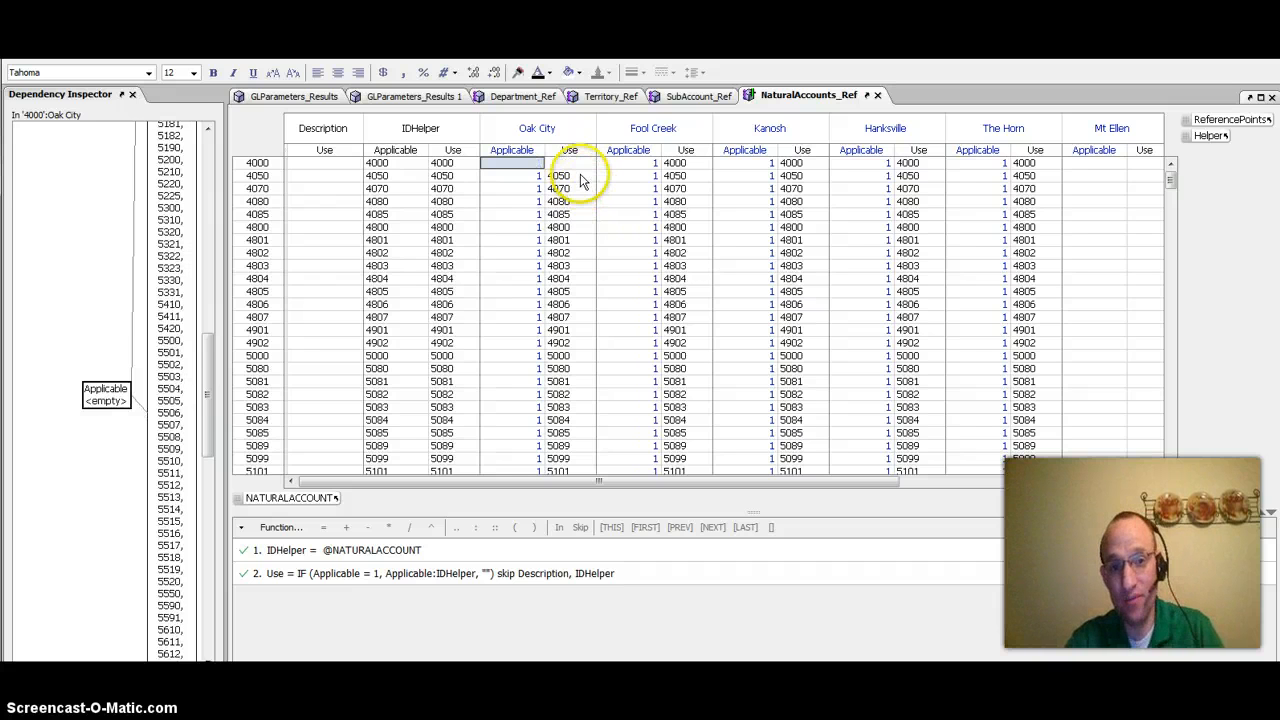
left_click(520, 166)
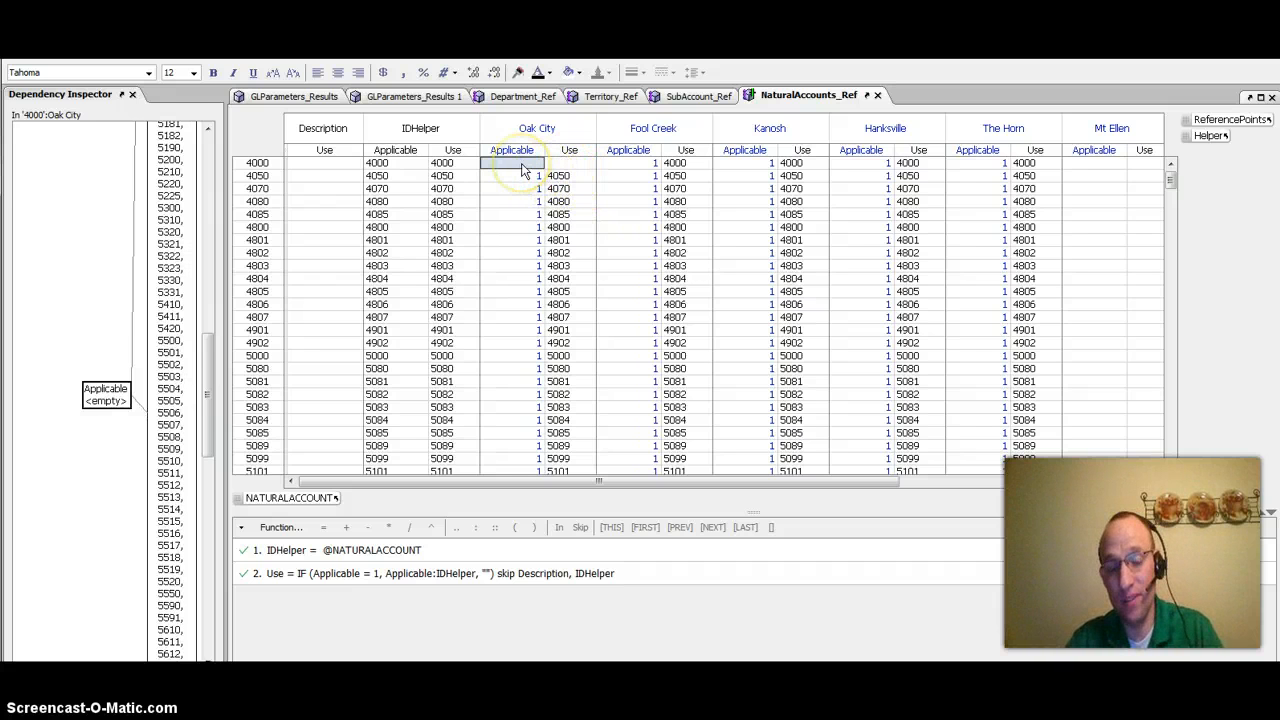
Examine the Oak City account list and the individual join/select formulas for each location in the GLParameters_Results matrix
left_click(293, 97)
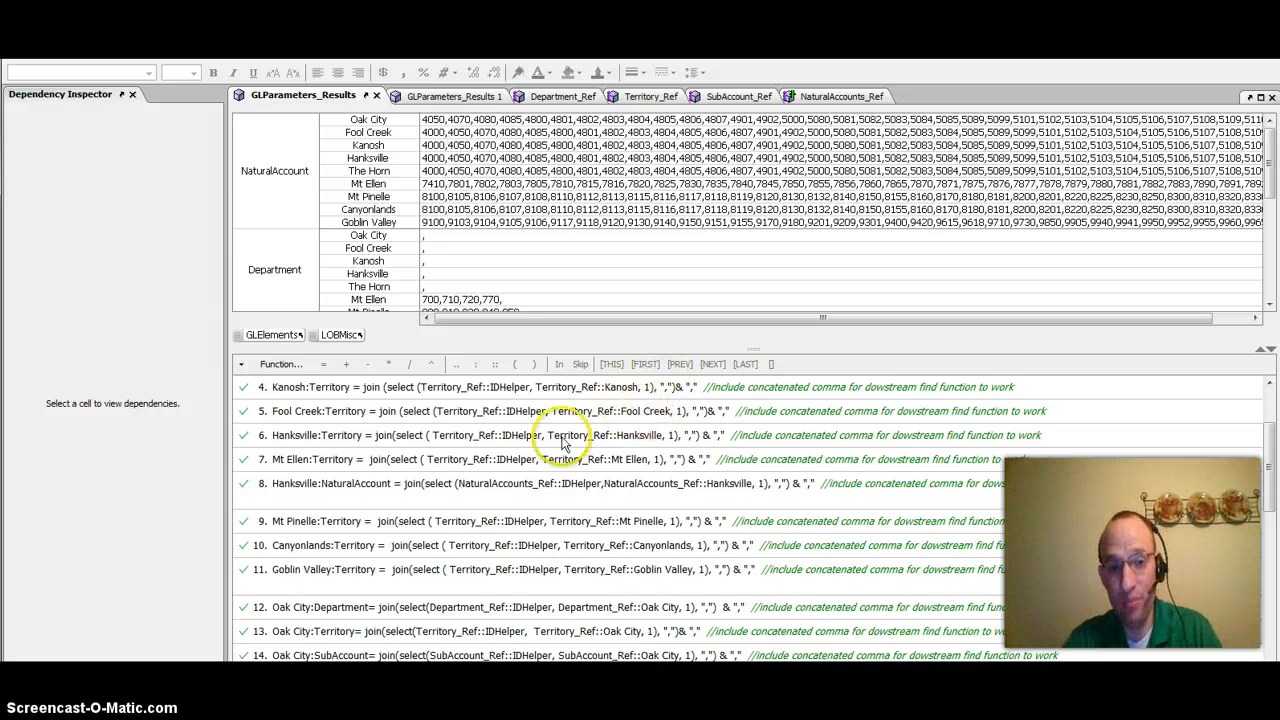
scroll(425, 510, "up", 2)
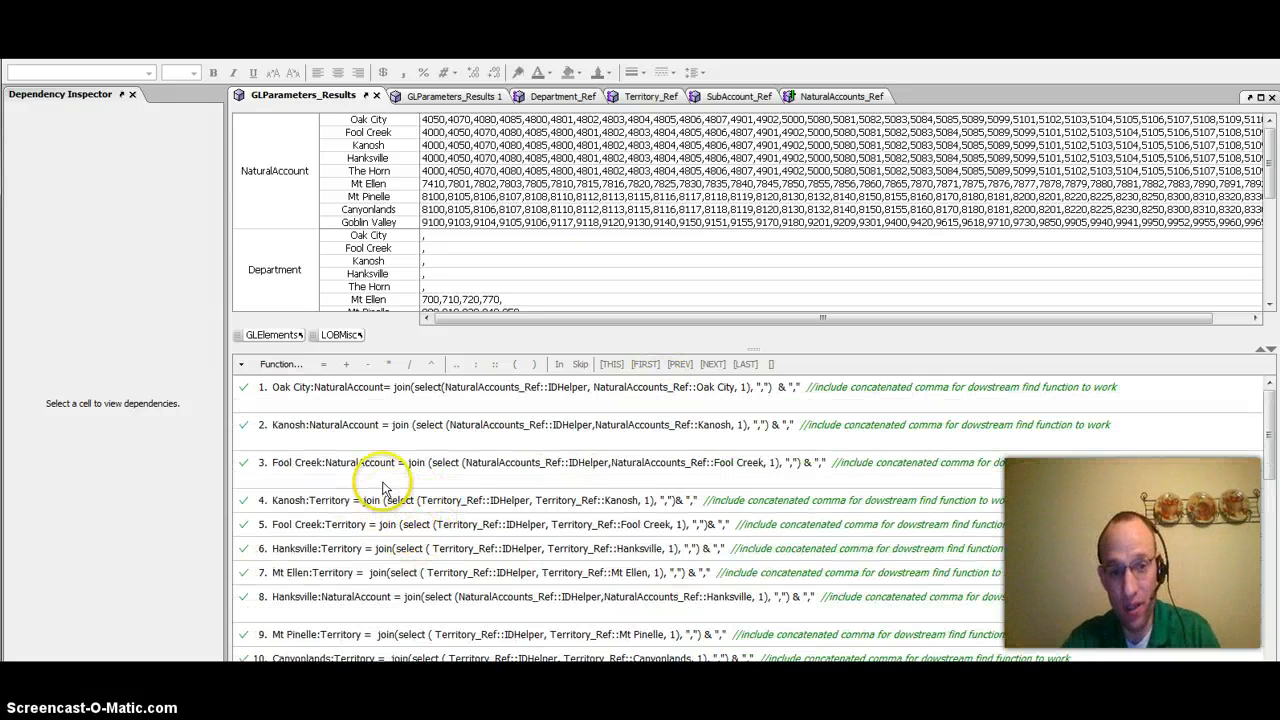
scroll(600, 455, "down", 8)
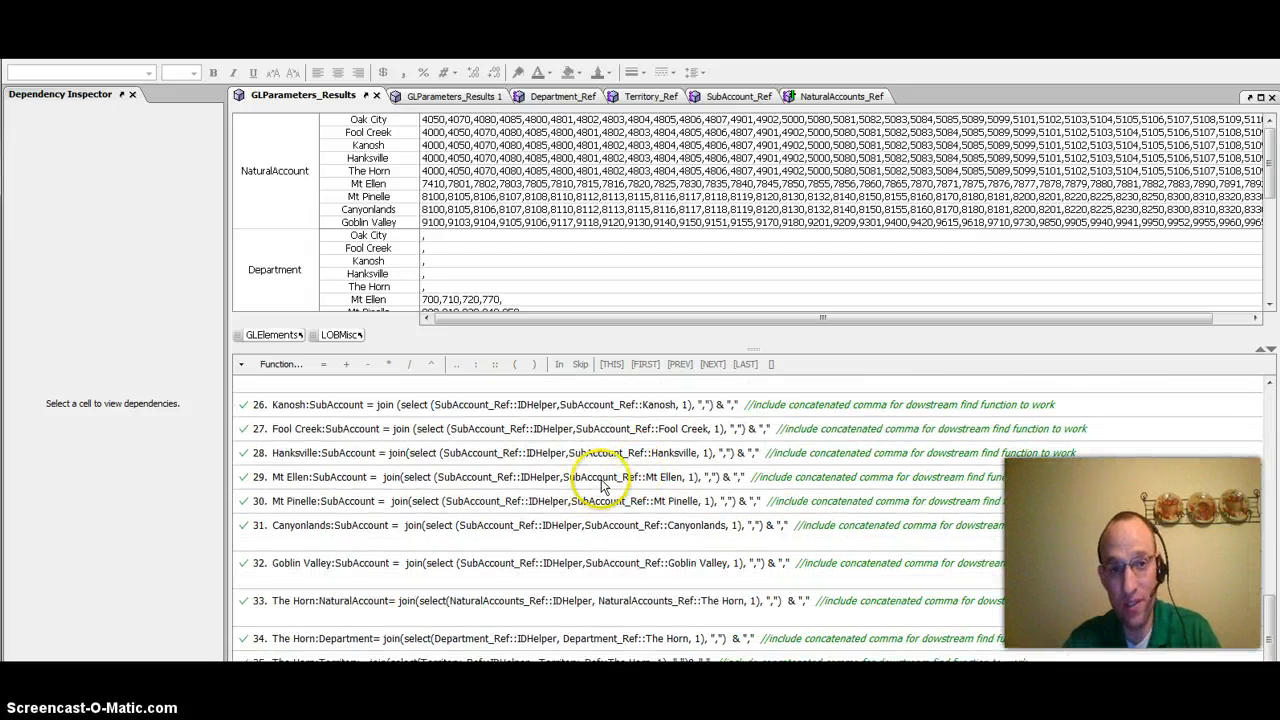
scroll(595, 495, "up", 8)
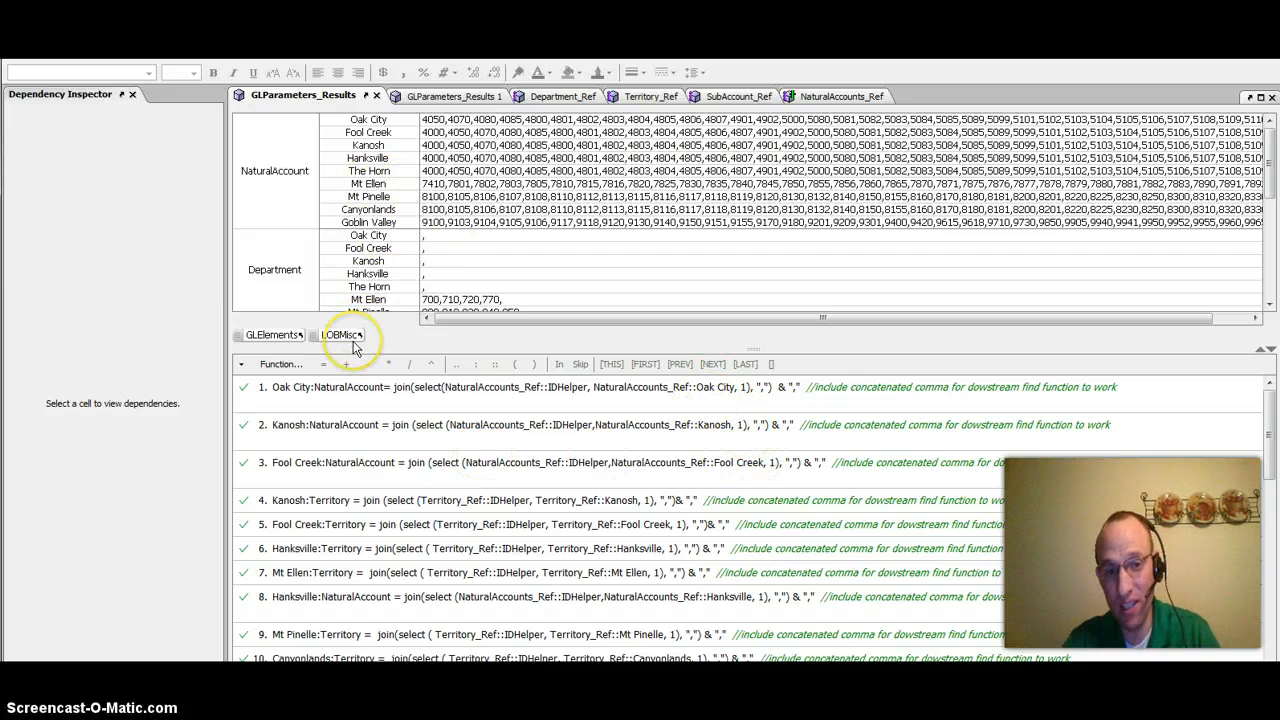
mouse_move(354, 345)
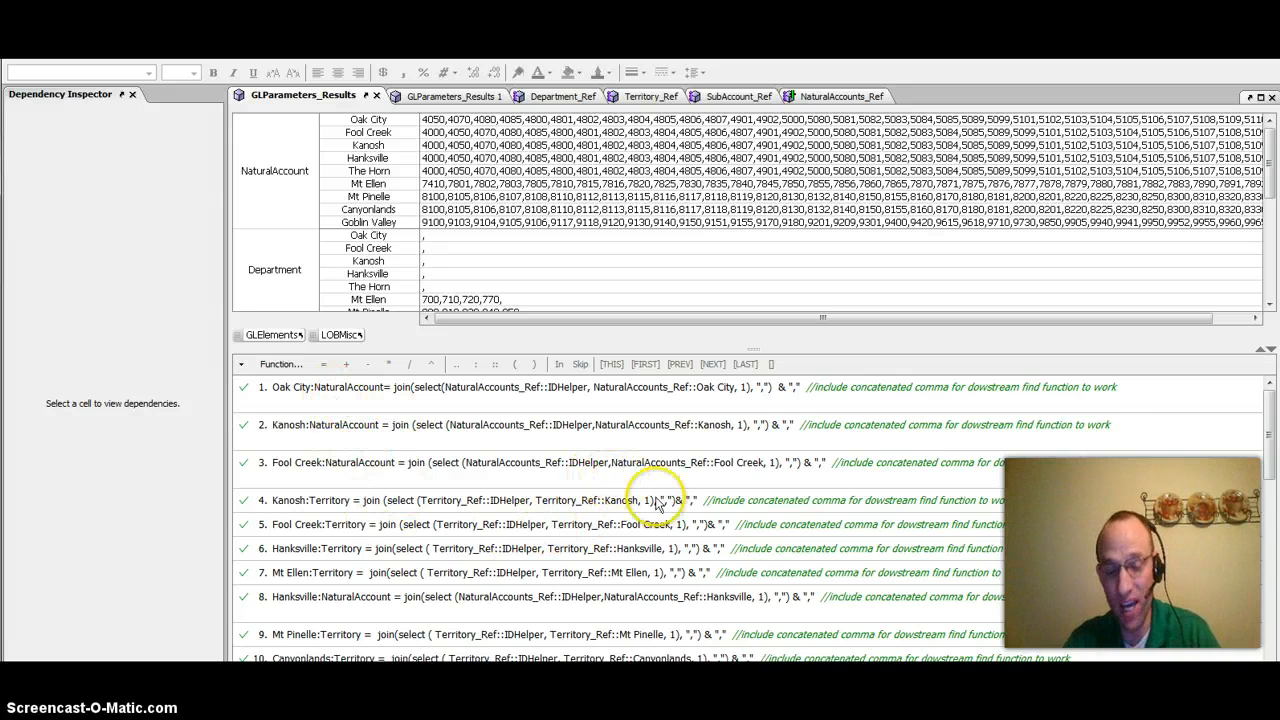
scroll(658, 508, "down", 5)
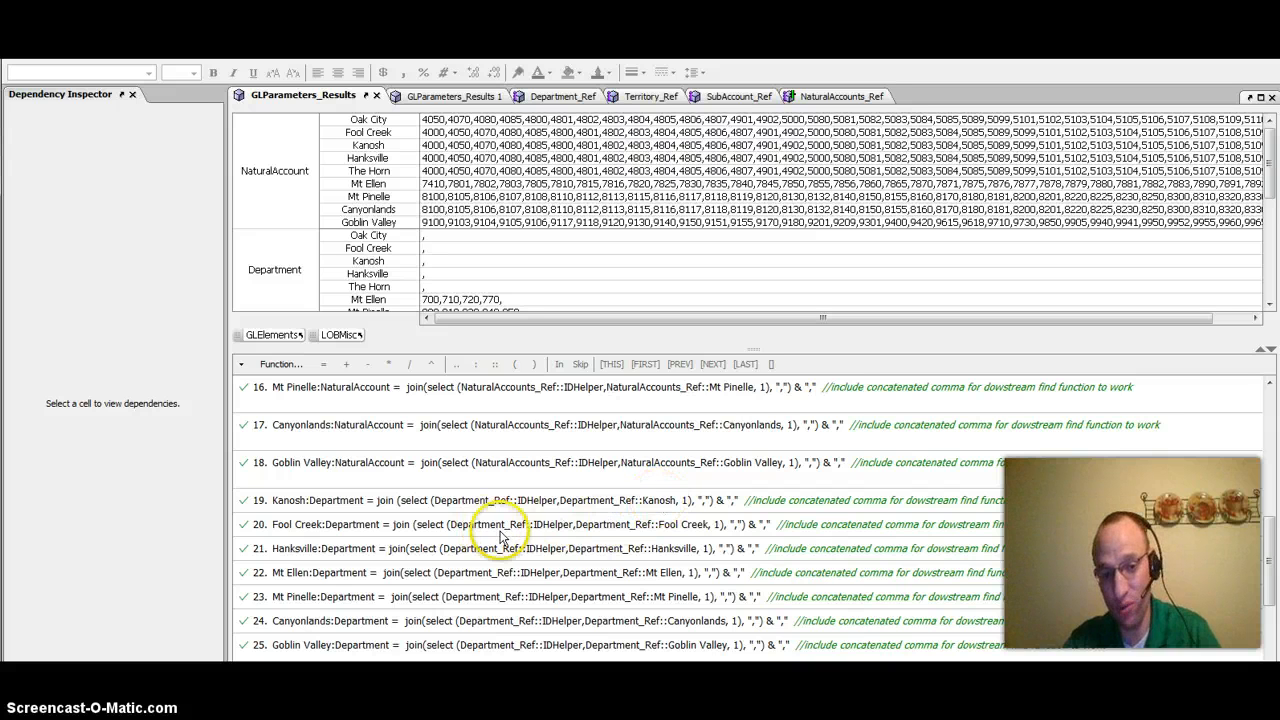
scroll(508, 530, "down", 3)
scroll(510, 540, "up", 8)
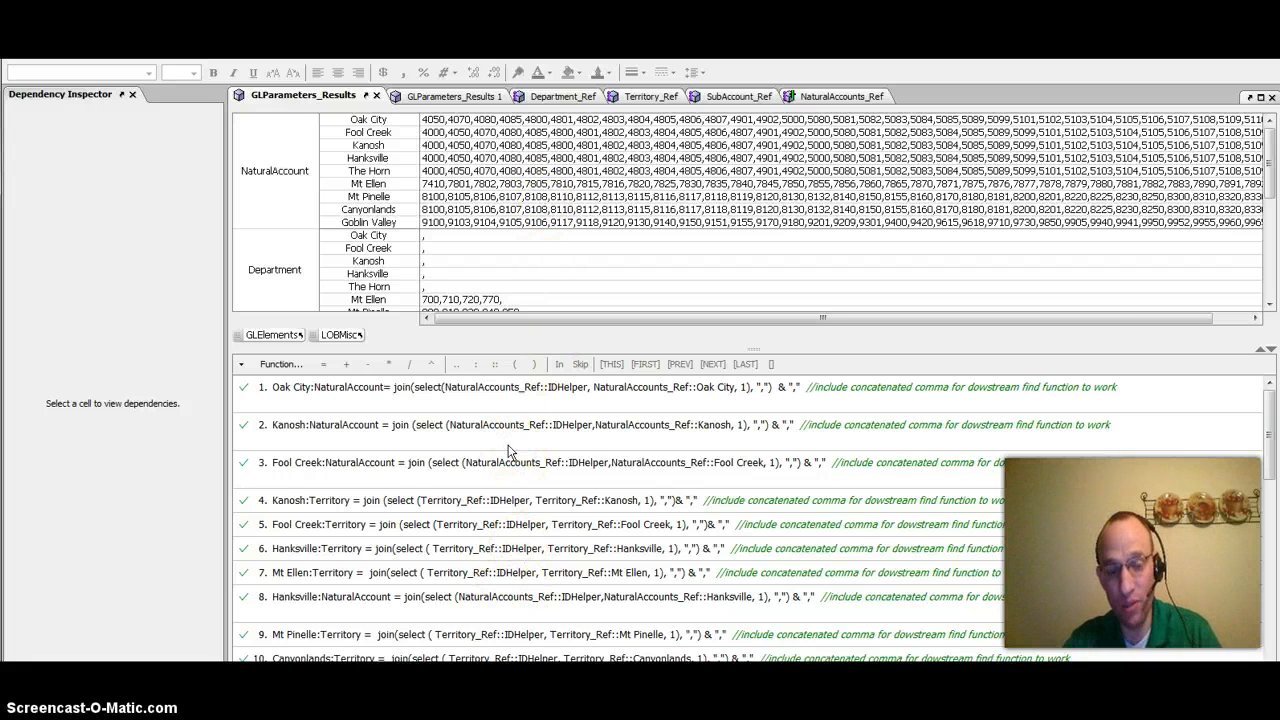
left_click(480, 100)
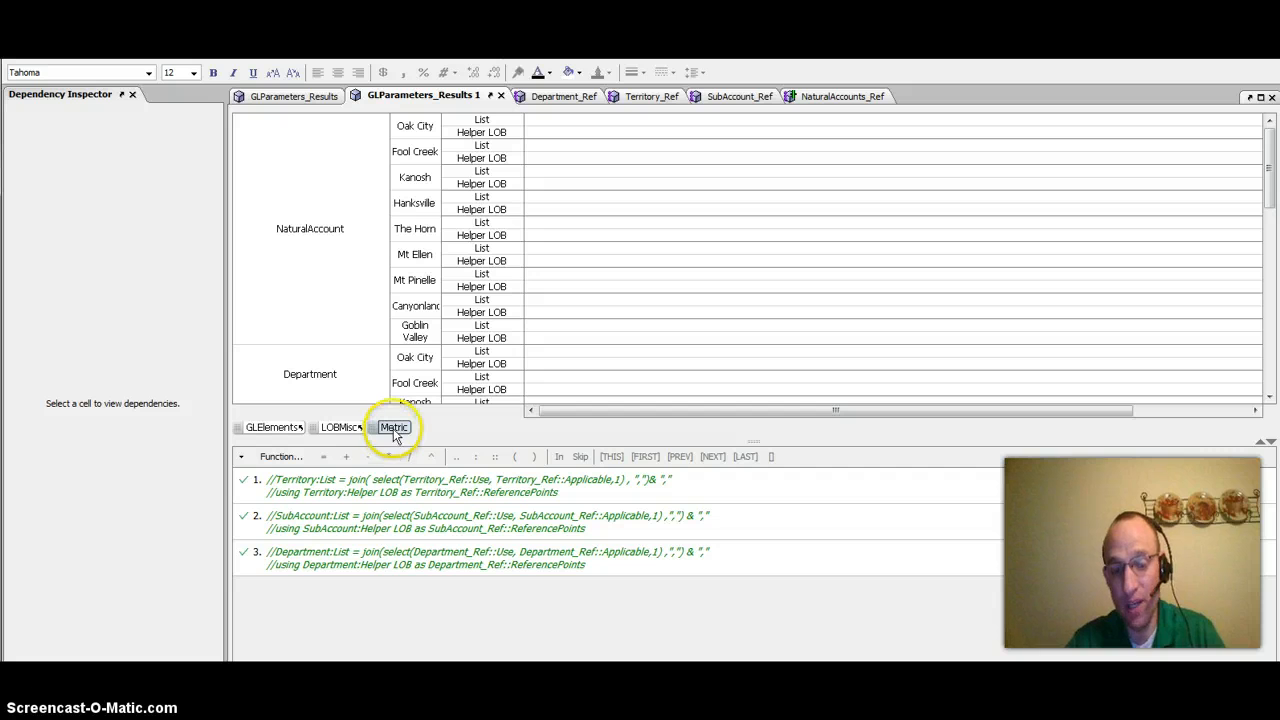
left_click(502, 129)
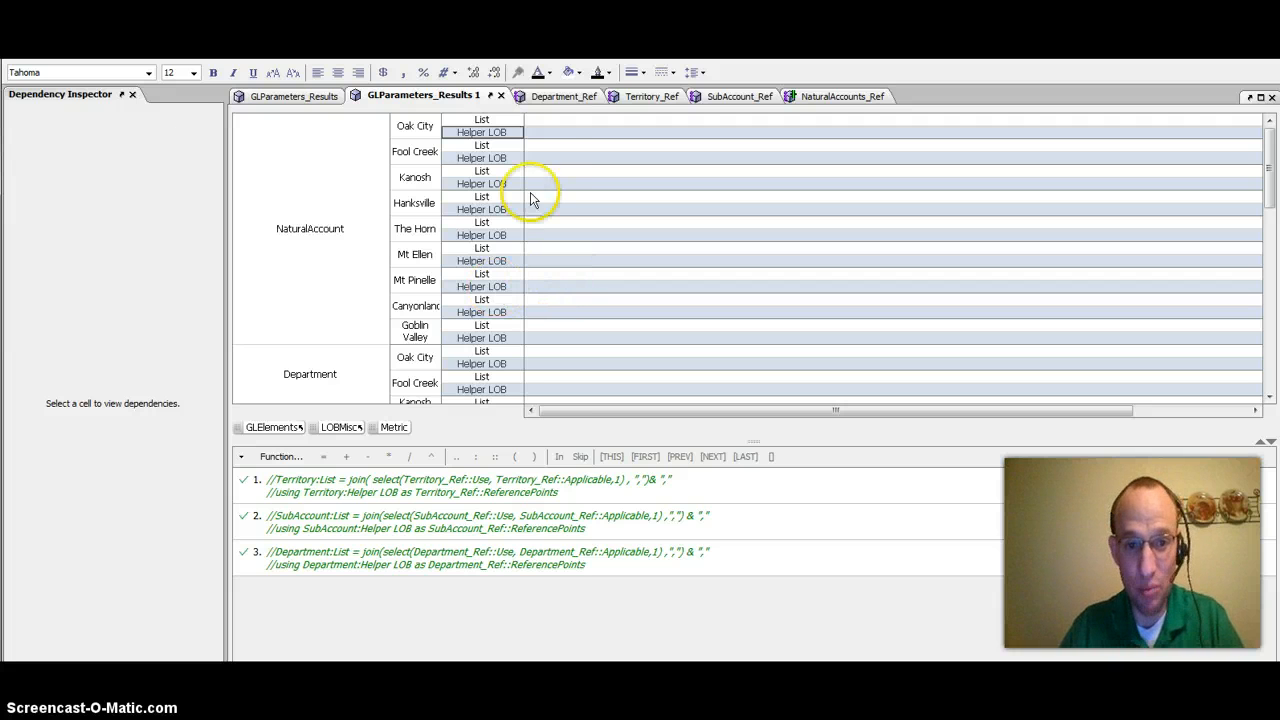
key("=")
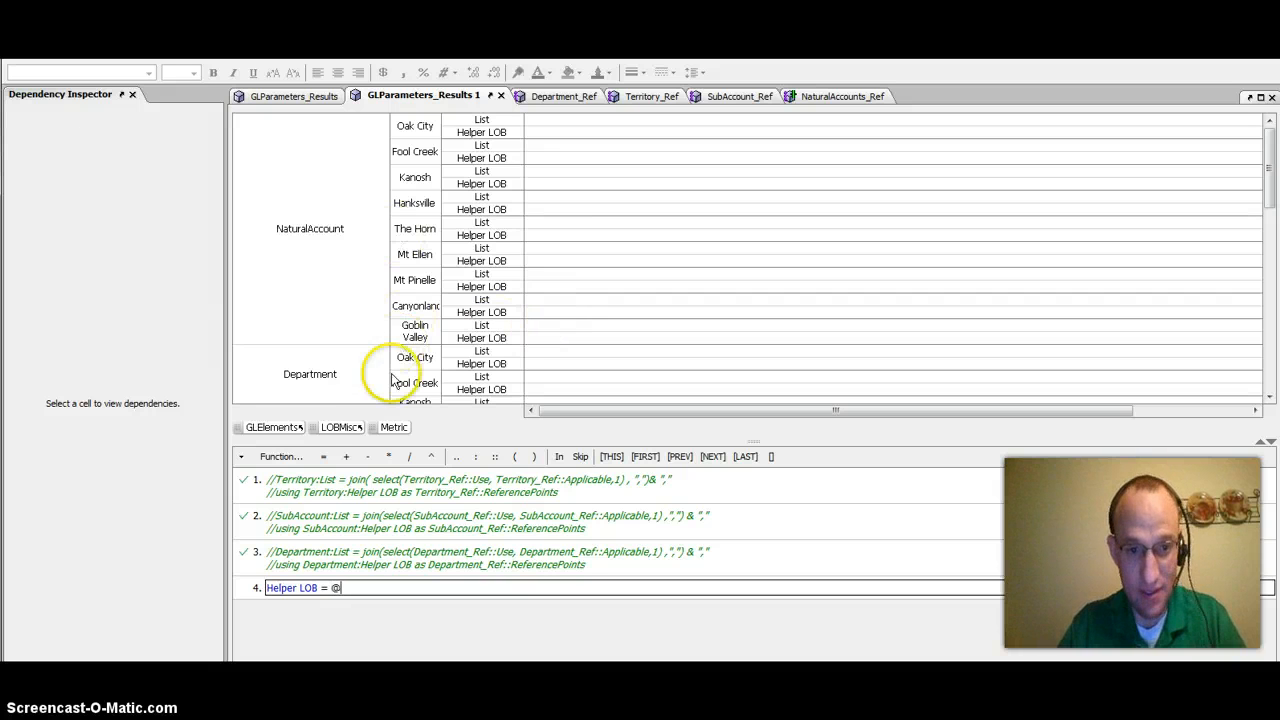
left_click(338, 427)
key("Return")
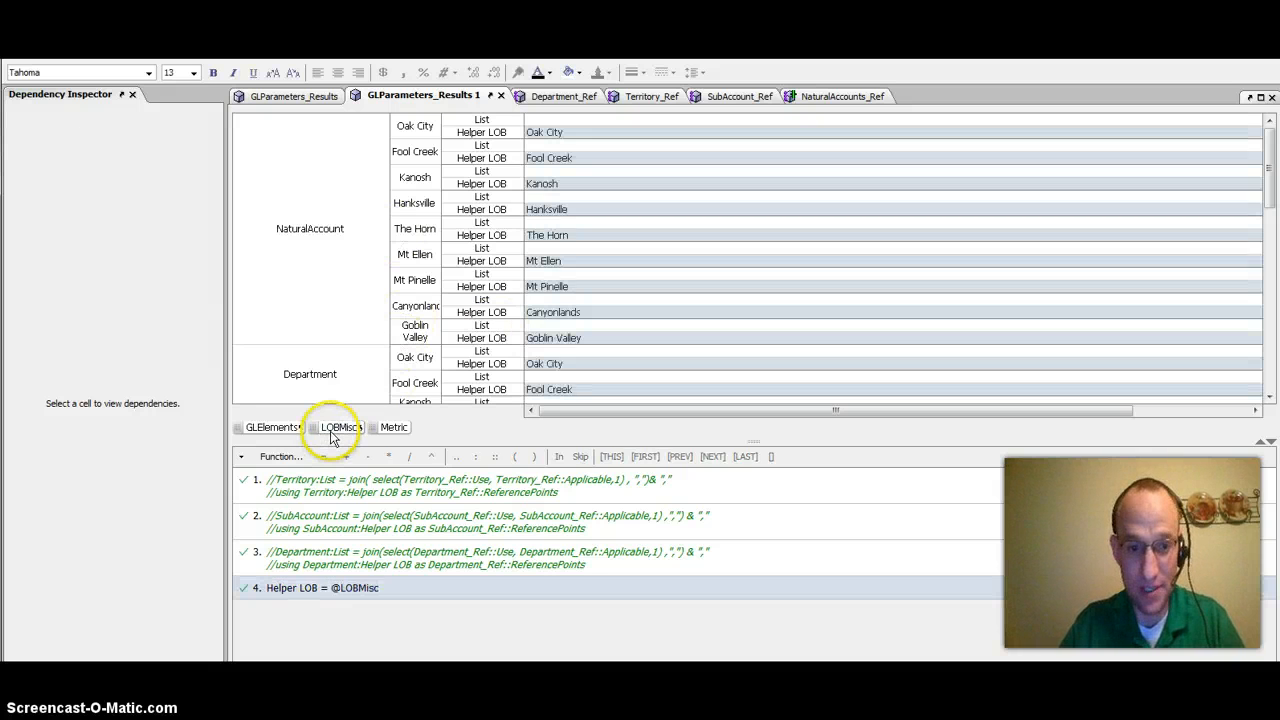
Write a new formula in GLParameters_Results 1: NaturalAccount:List = select(NaturalAccounts_Ref::Use, NaturalAccounts_Ref::Applicable,1)
left_click(278, 258)
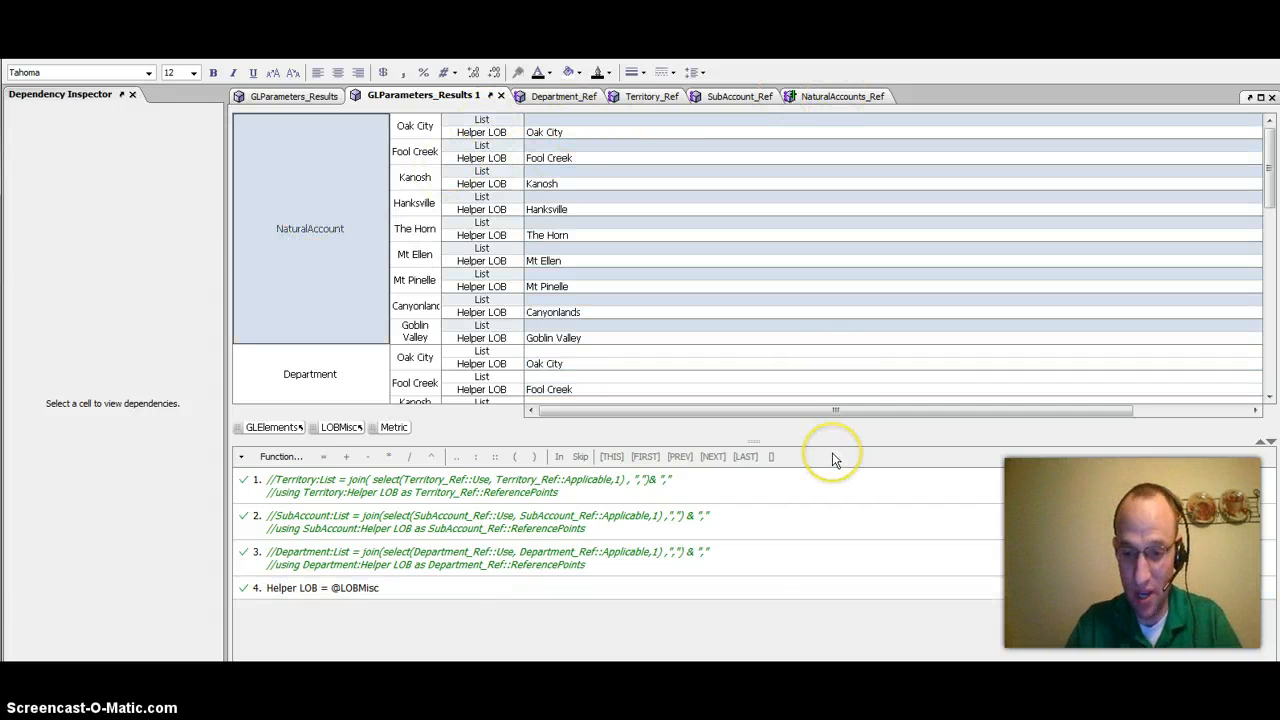
key("equal")
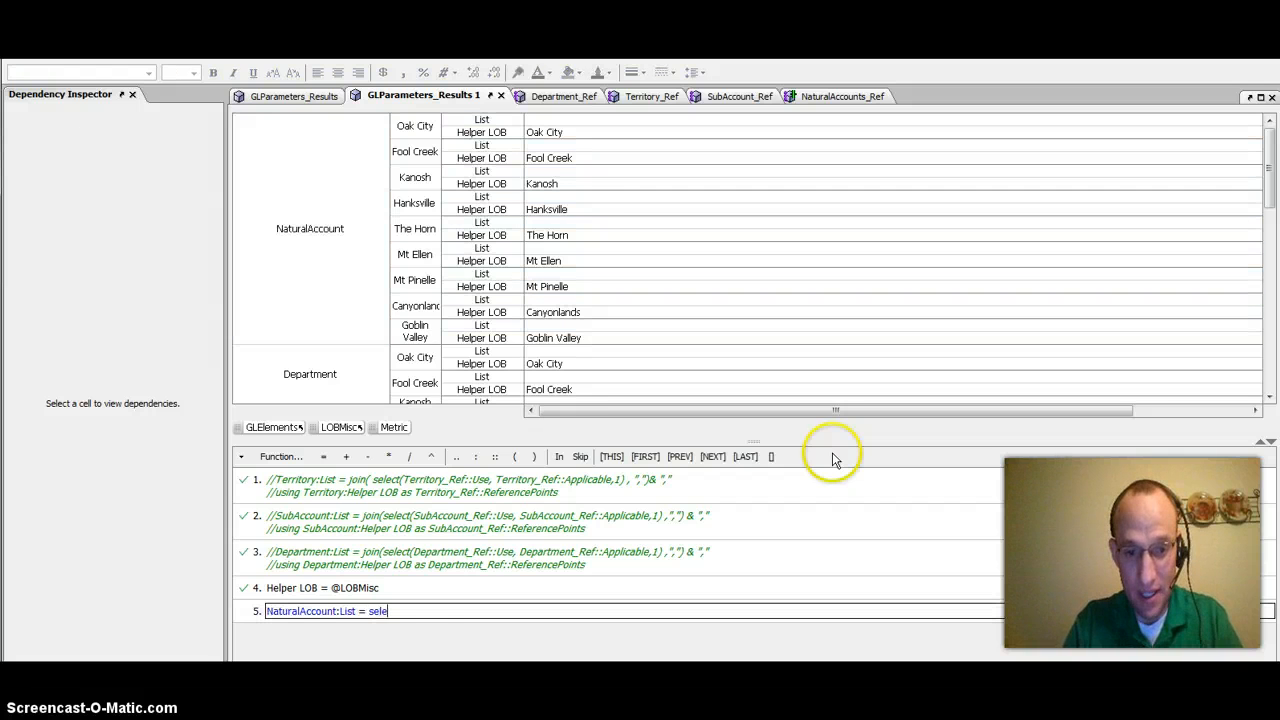
type("select(")
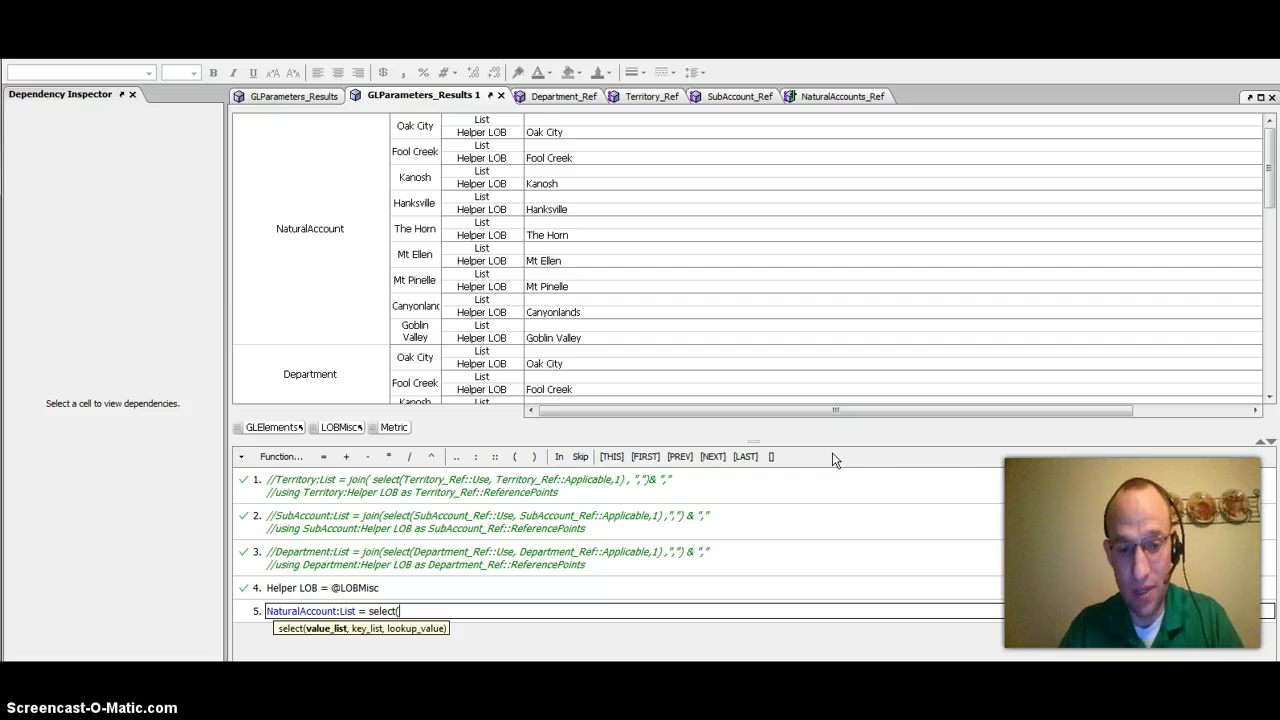
left_click(843, 97)
left_click(577, 157)
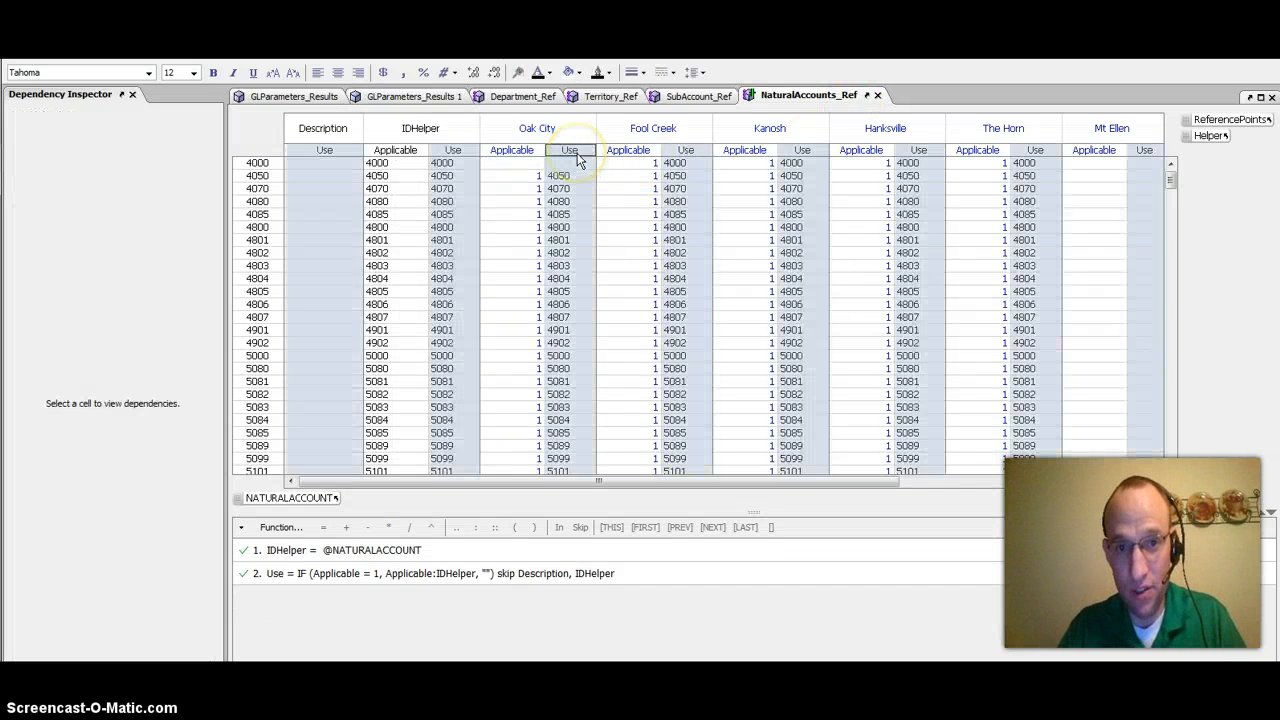
type(",")
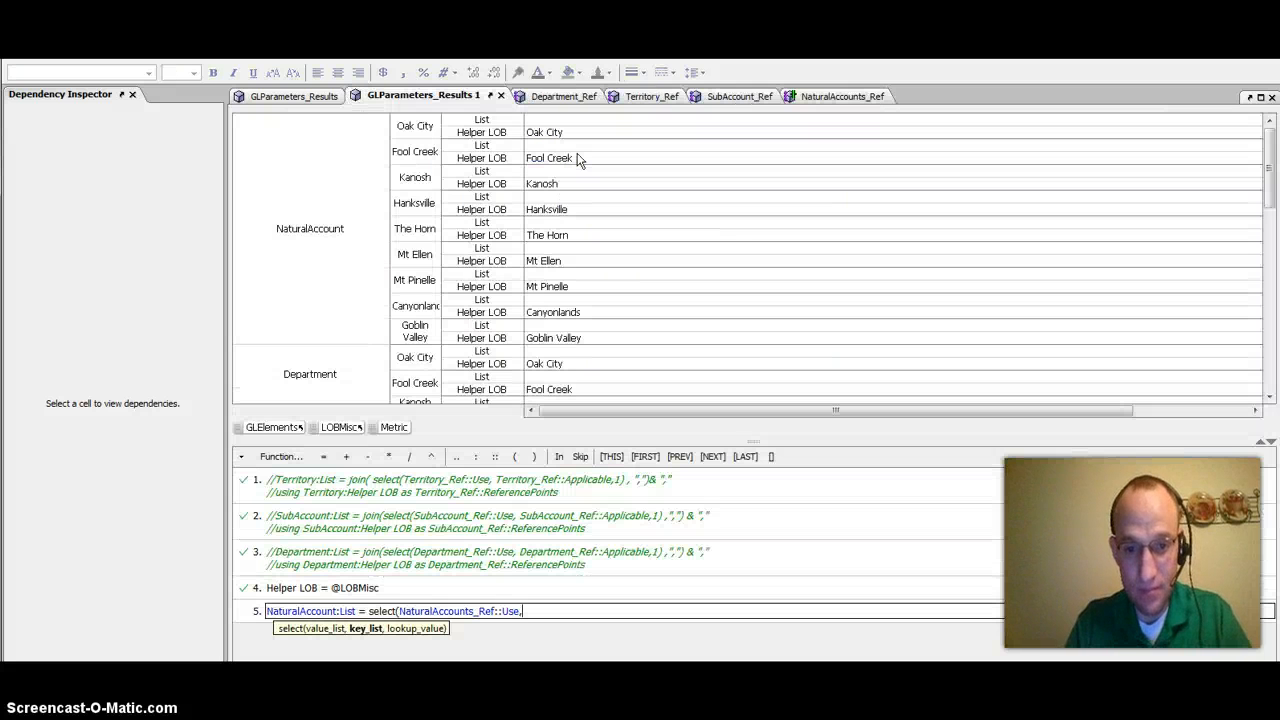
left_click(818, 97)
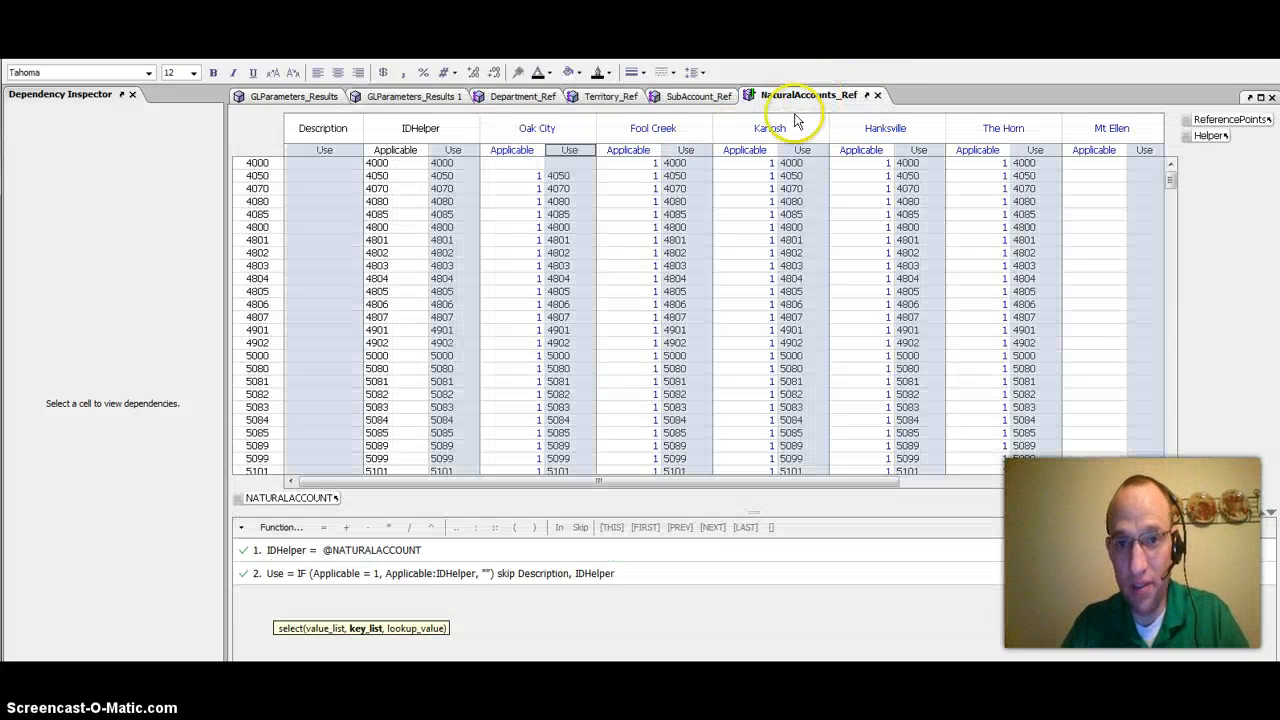
left_click(518, 150)
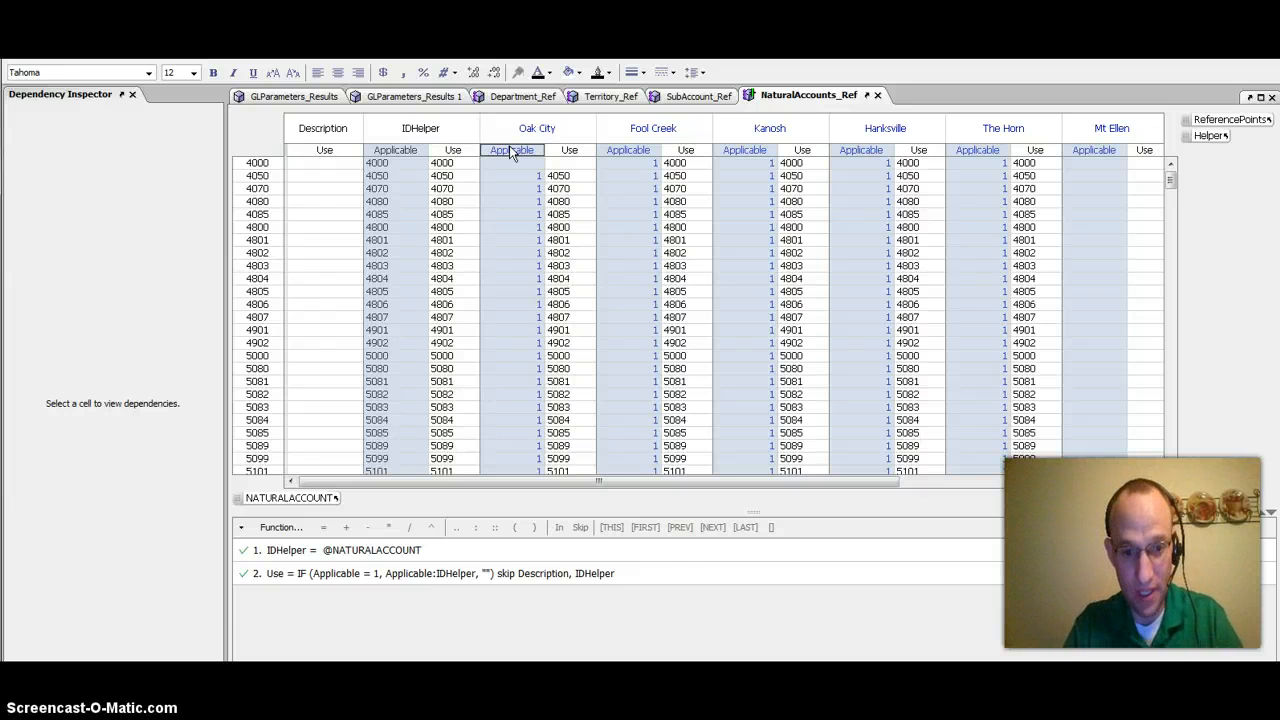
type(",1")
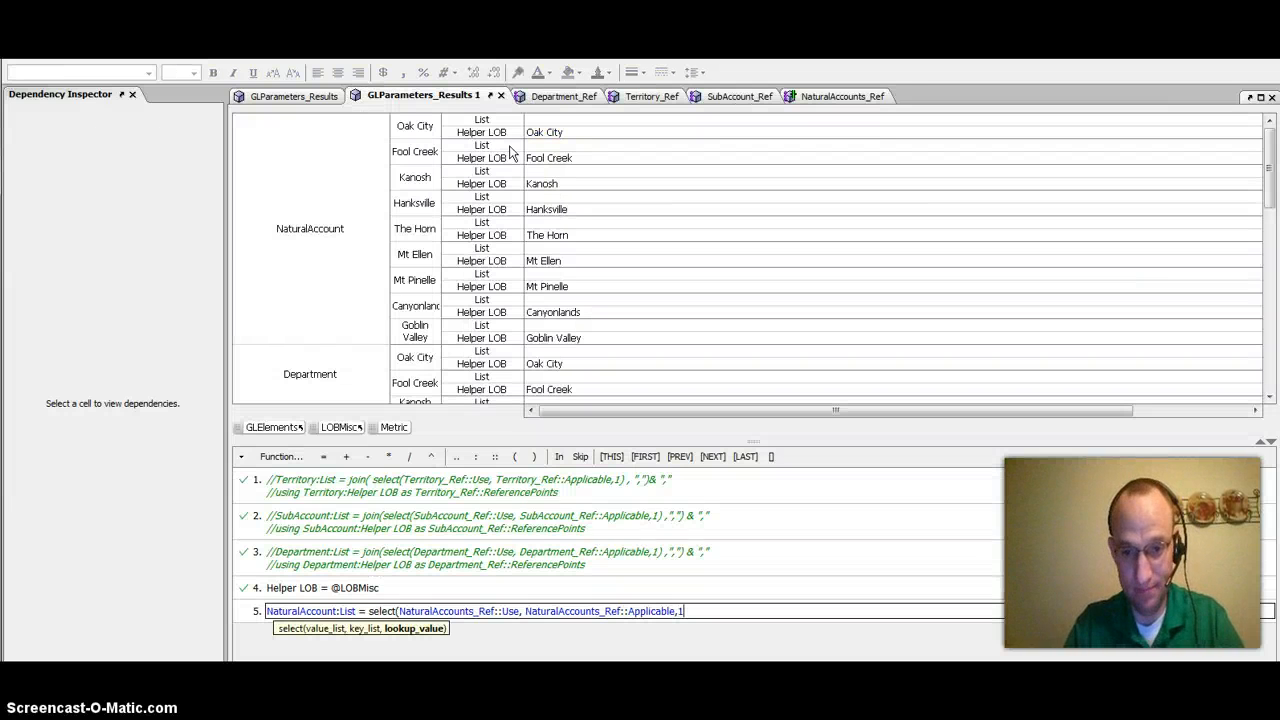
type(")")
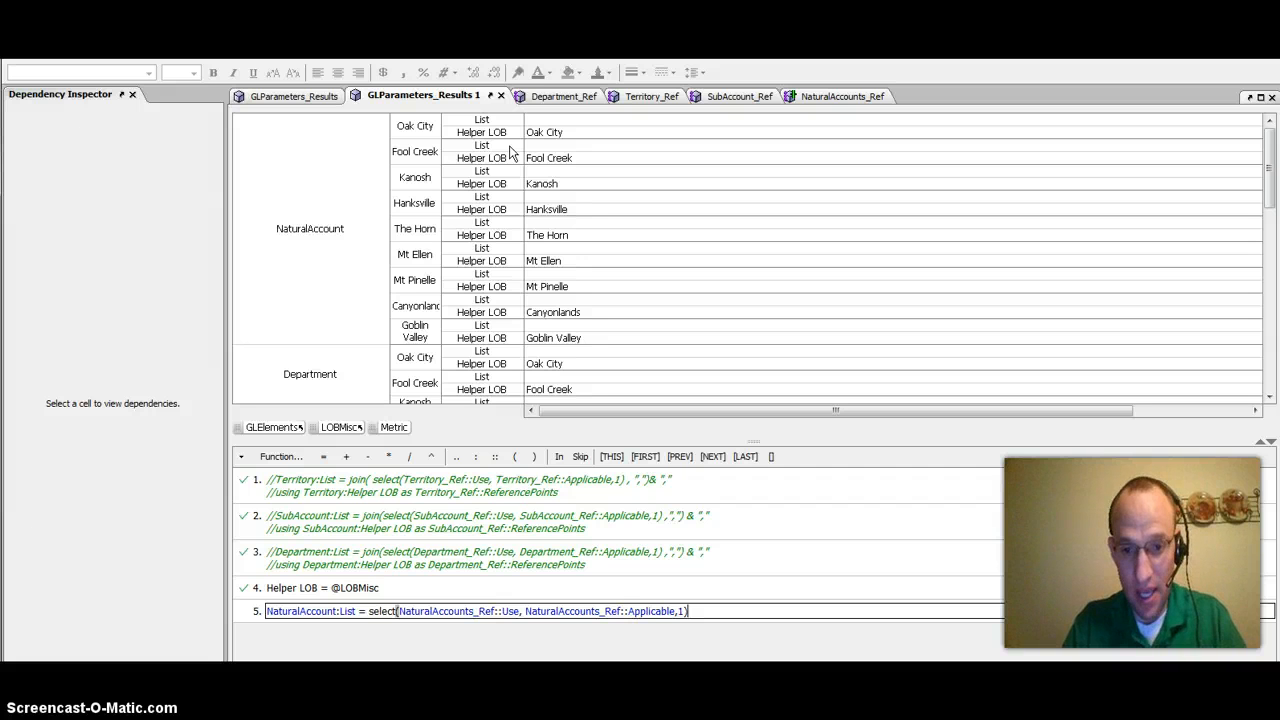
Complete the NaturalAccount:List formula with "using NaturalAccount:Helper LOB as NaturalAccounts_Ref::ReferencePoints", then return to the NaturalAccounts_Ref matrix
key("Return")
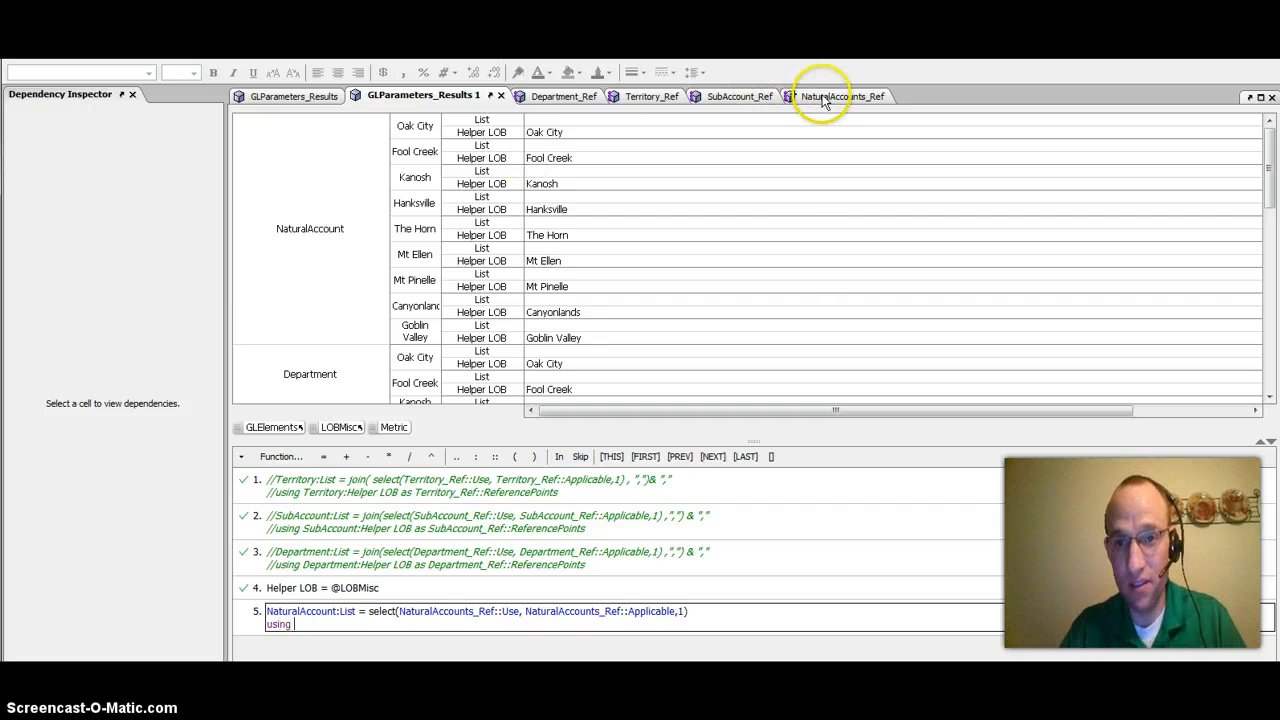
left_click(331, 203)
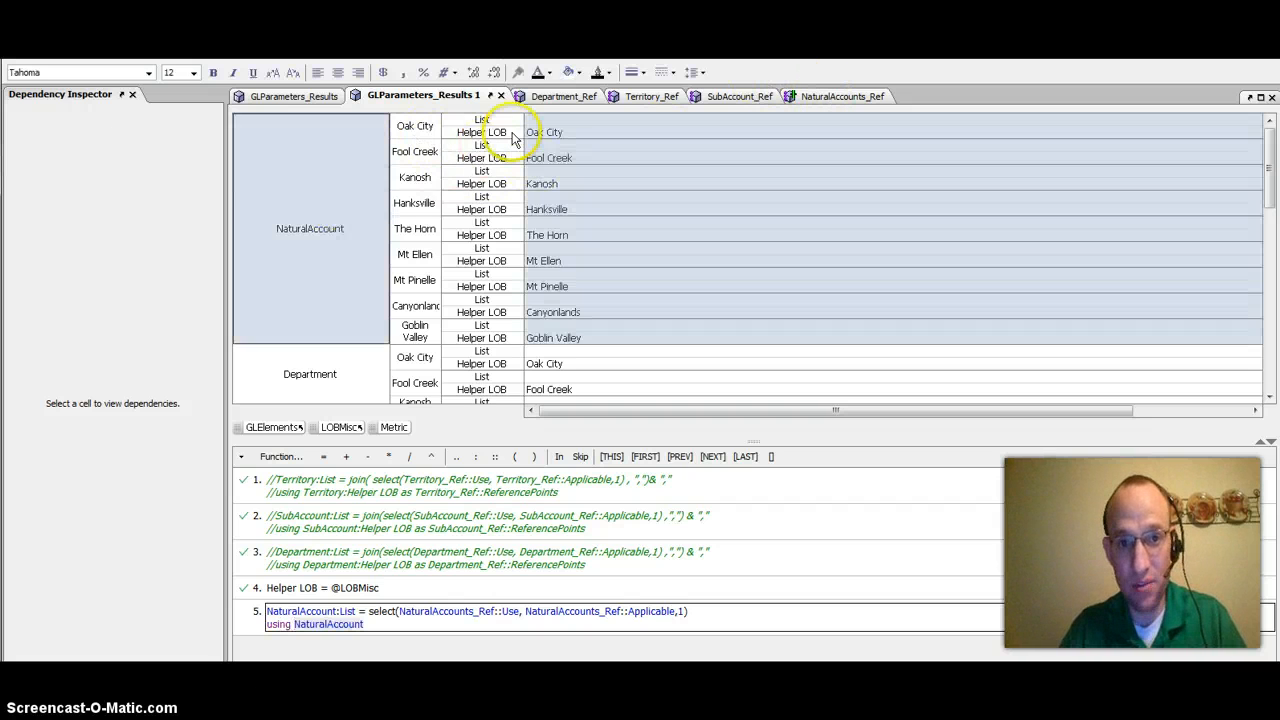
left_click(497, 138)
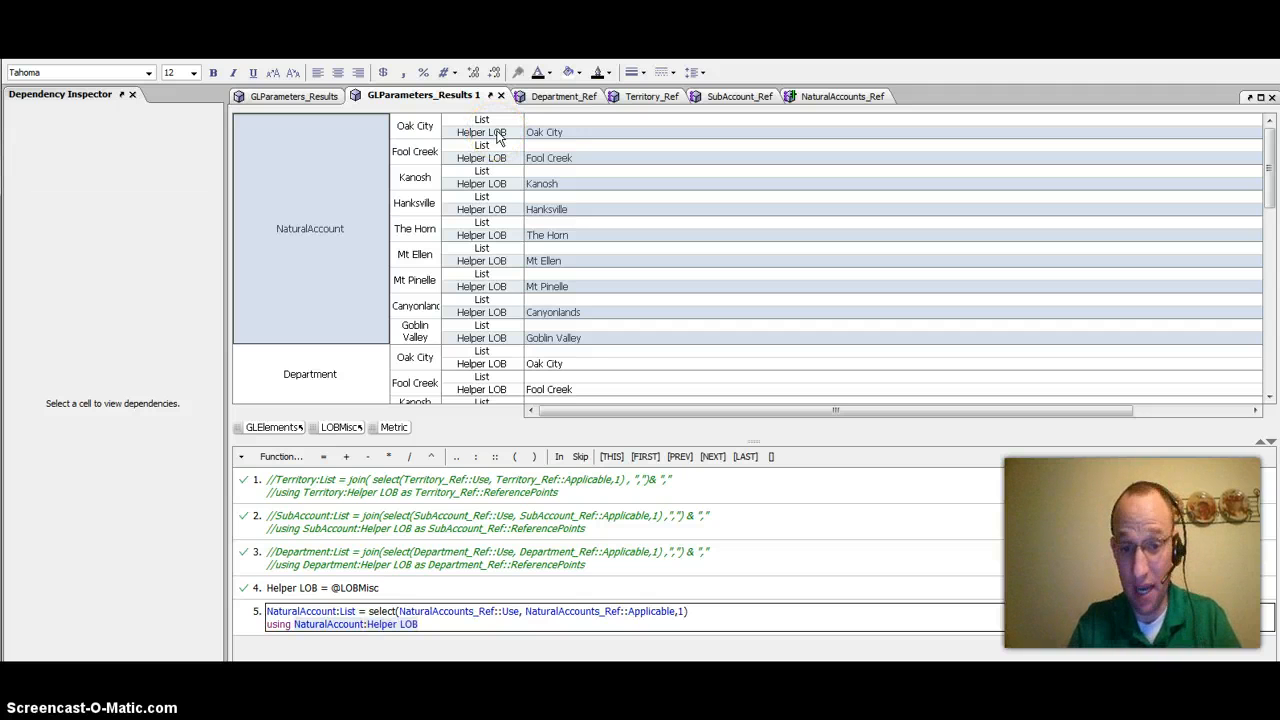
type("as")
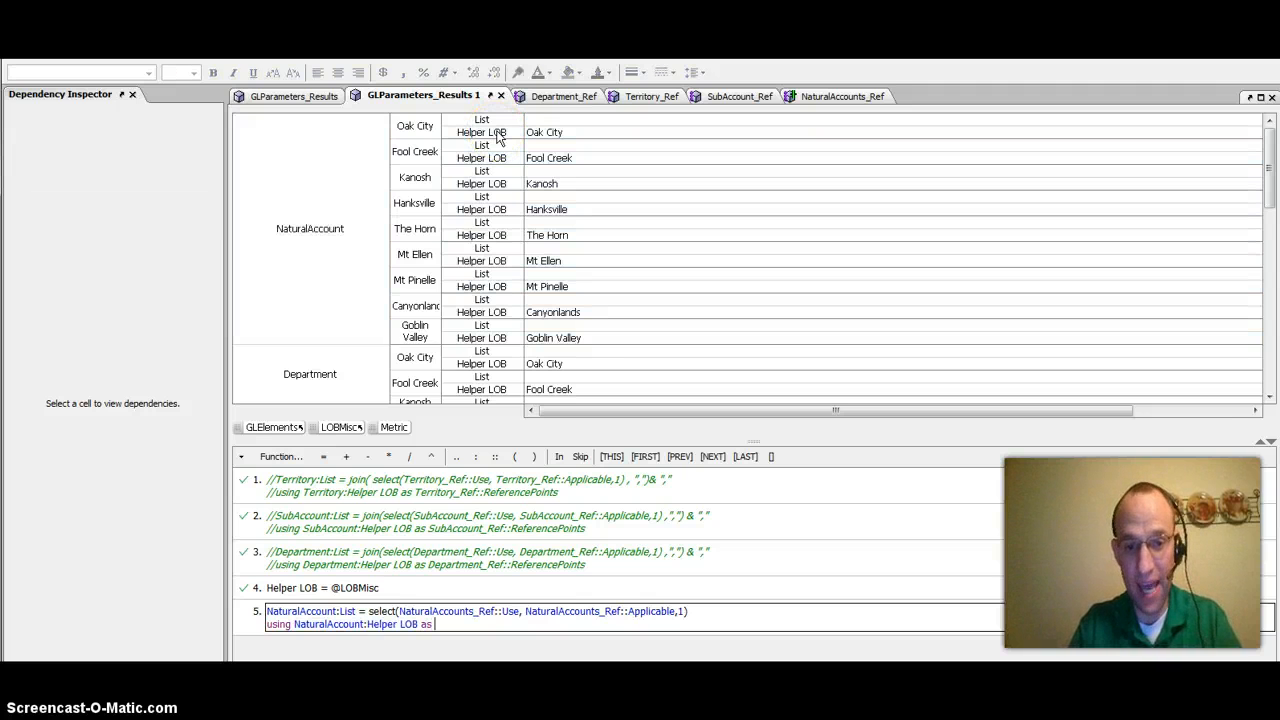
left_click(818, 97)
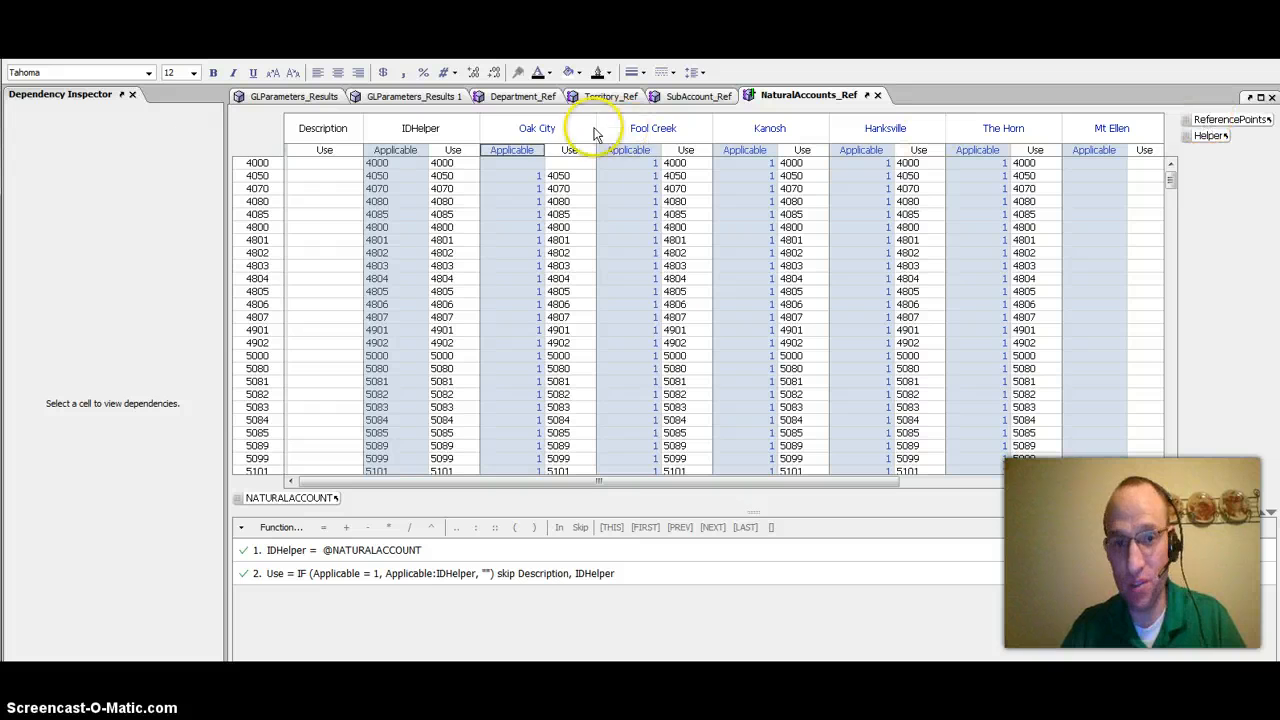
left_click(1219, 121)
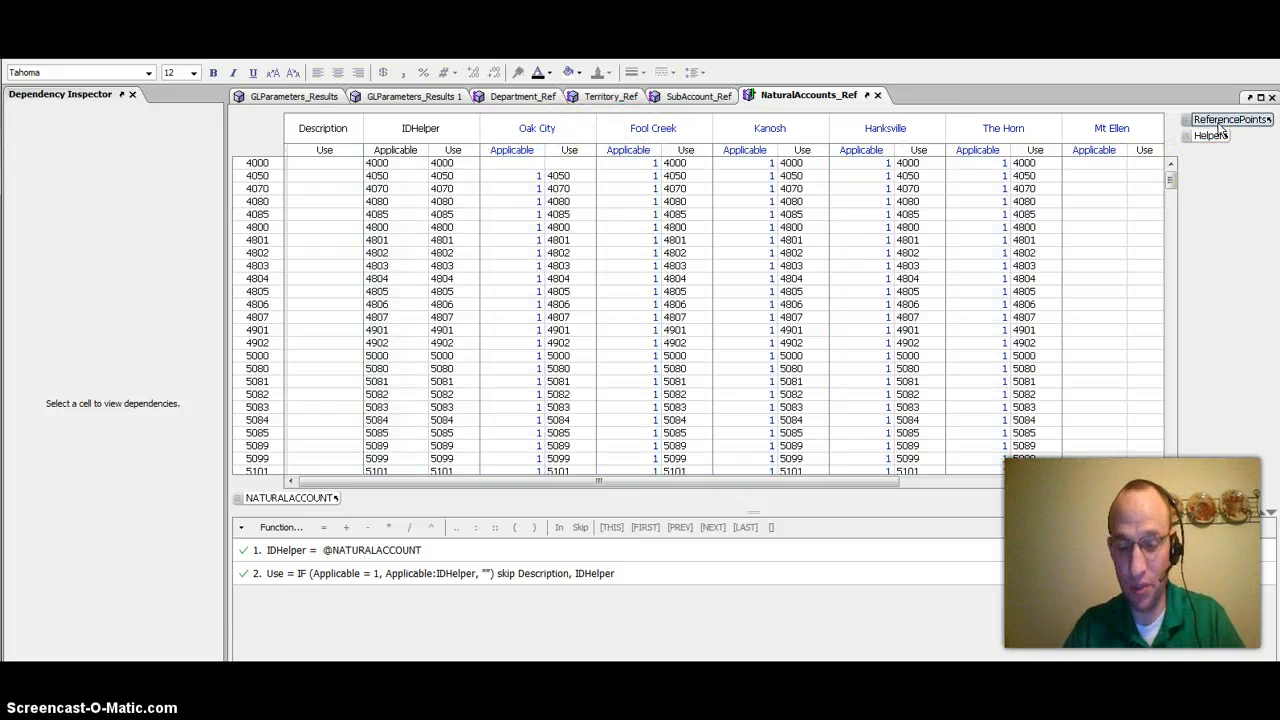
key("ctrl+Tab")
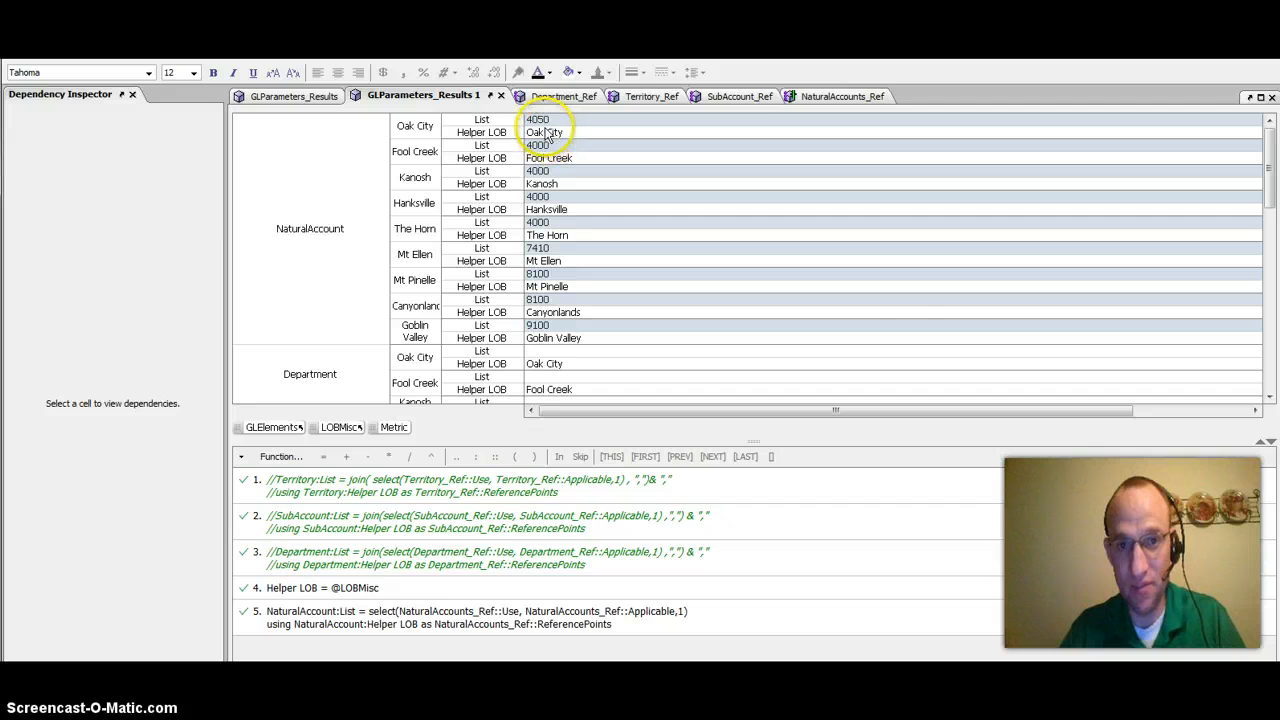
left_click(843, 96)
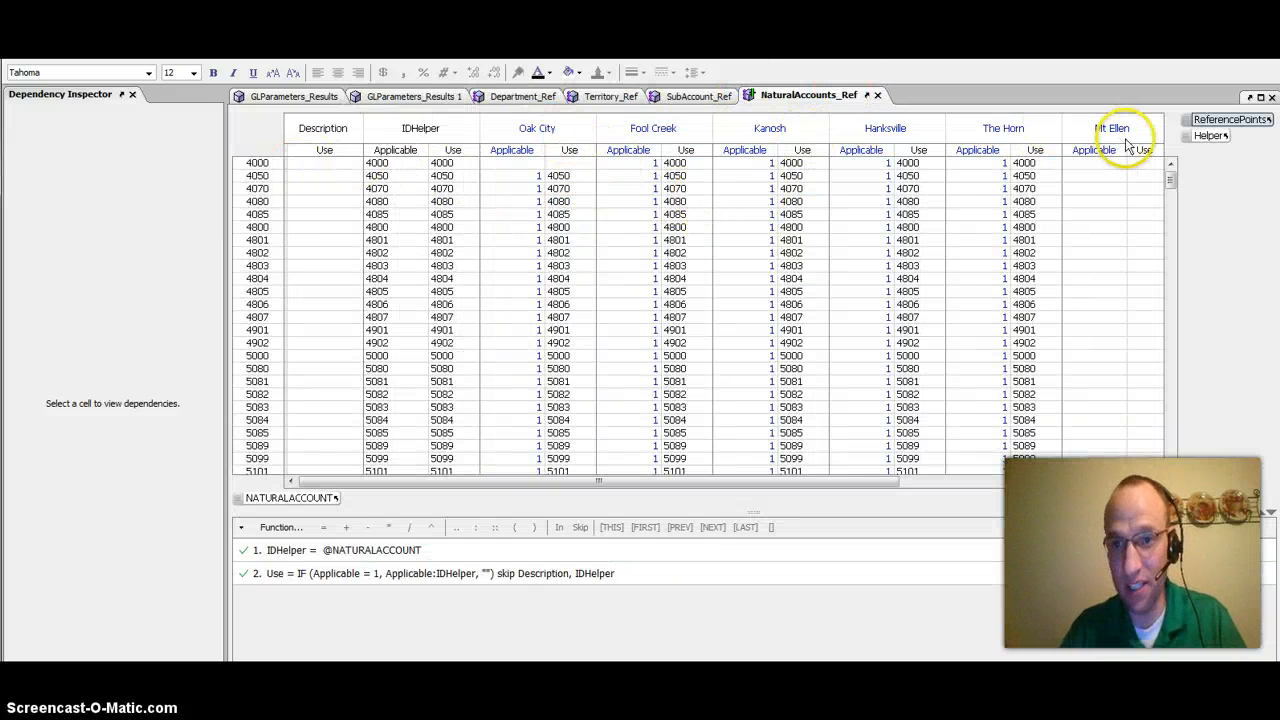
In GLParameters_Results 1, wrap the NaturalAccount:List formula's select expression in join( ) with "," as the separator
left_click(414, 97)
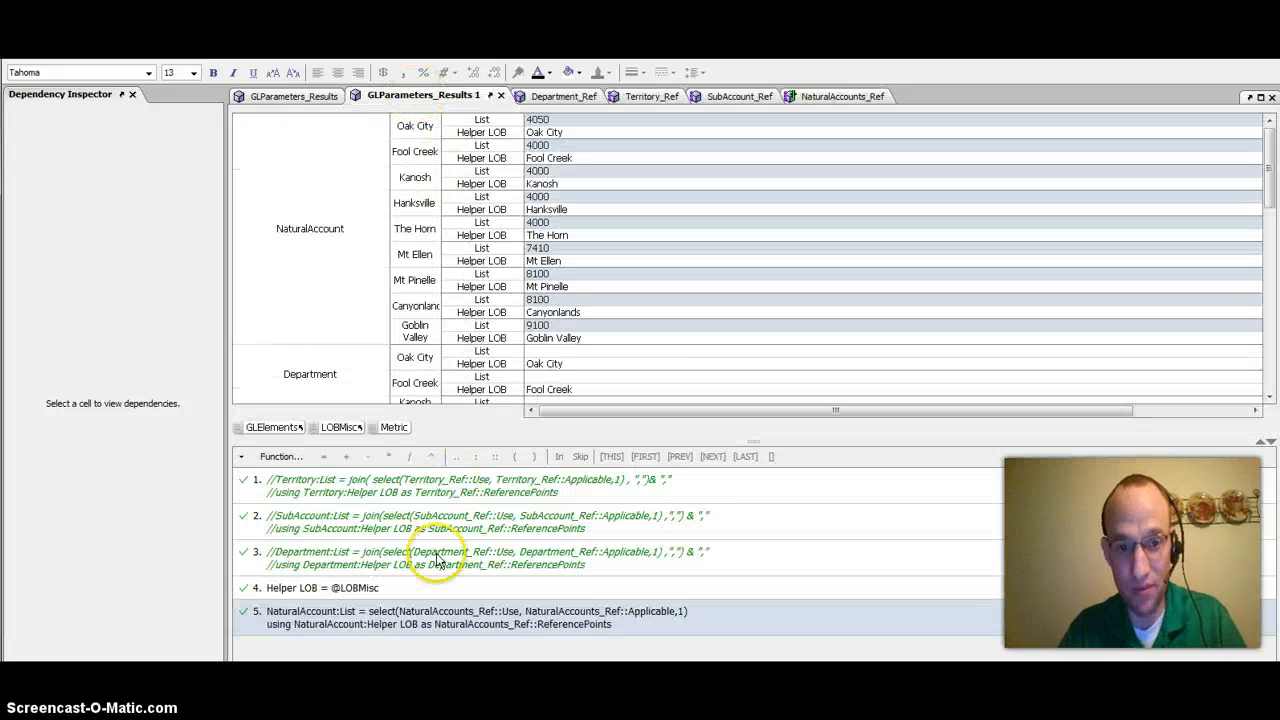
left_click(376, 622)
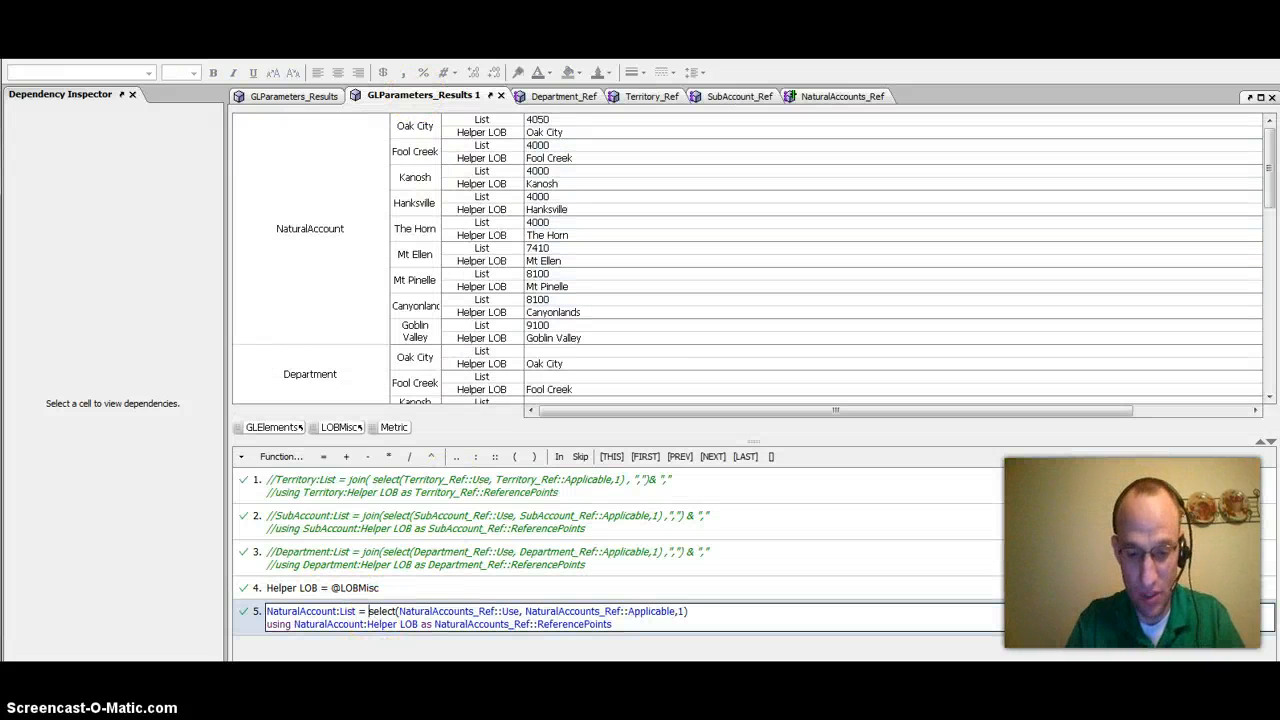
type("join(")
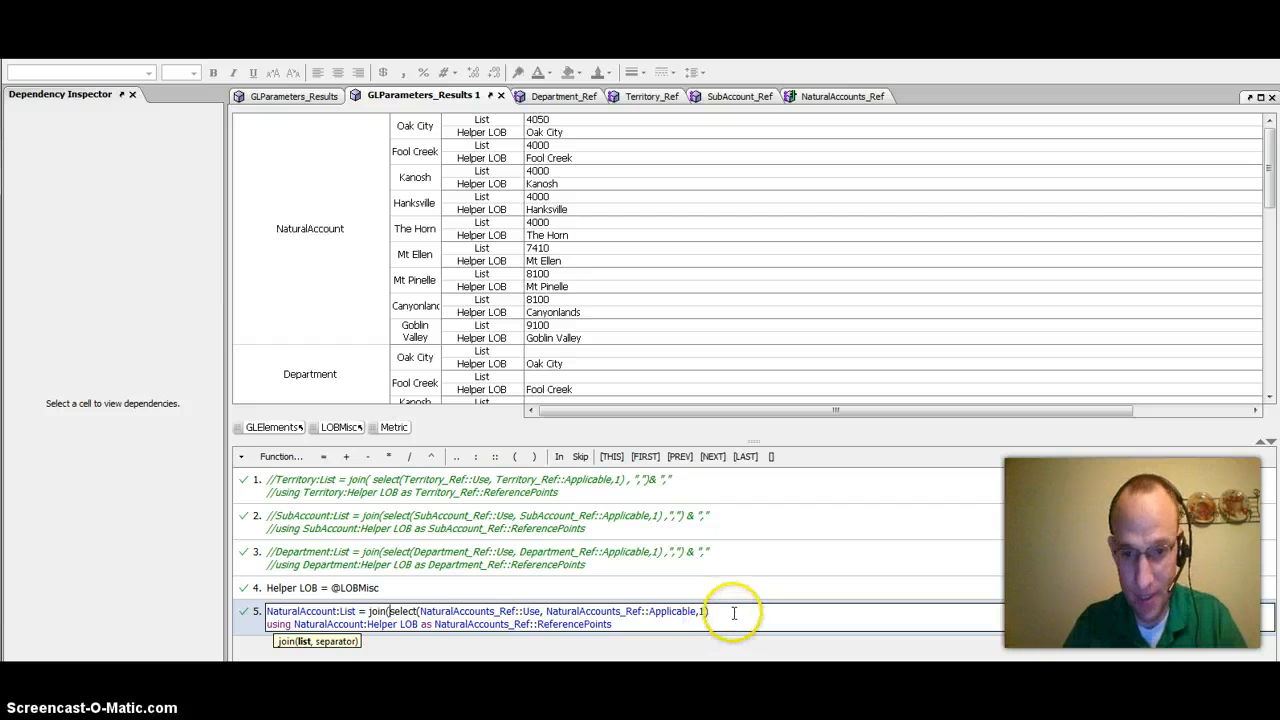
type(",")
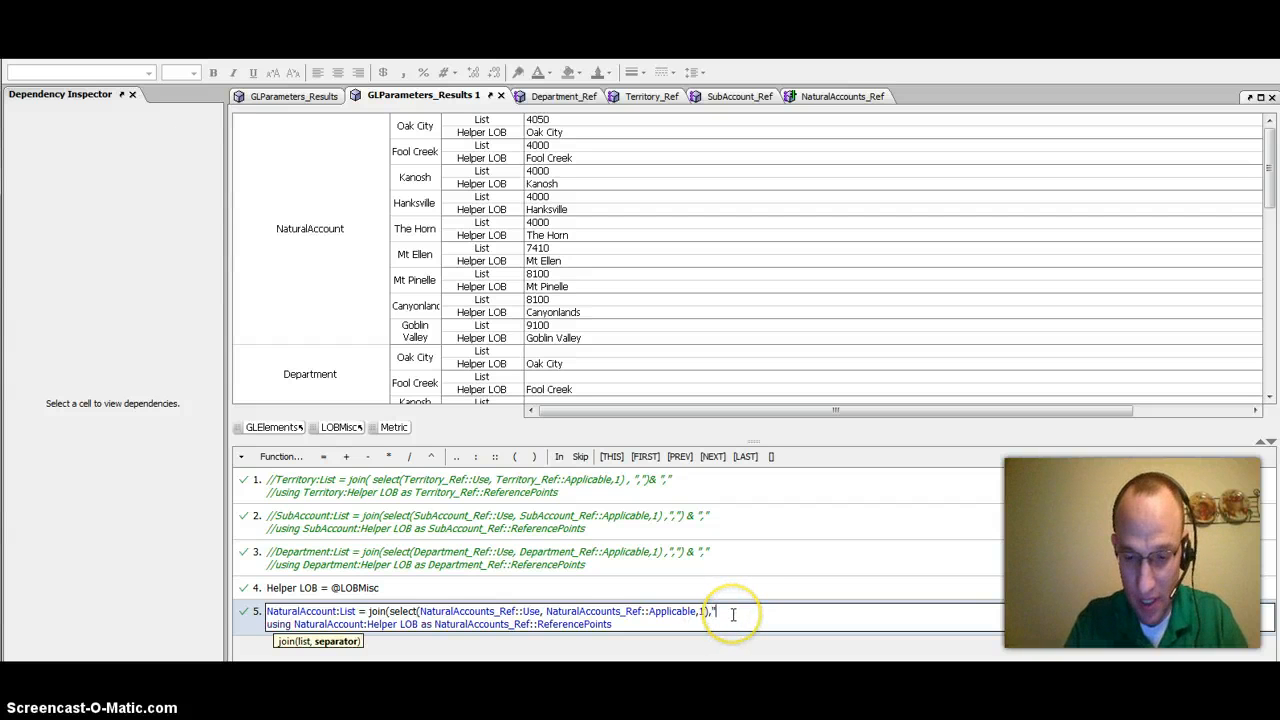
type("\"\")")
key("BackSpace")
key("BackSpace")
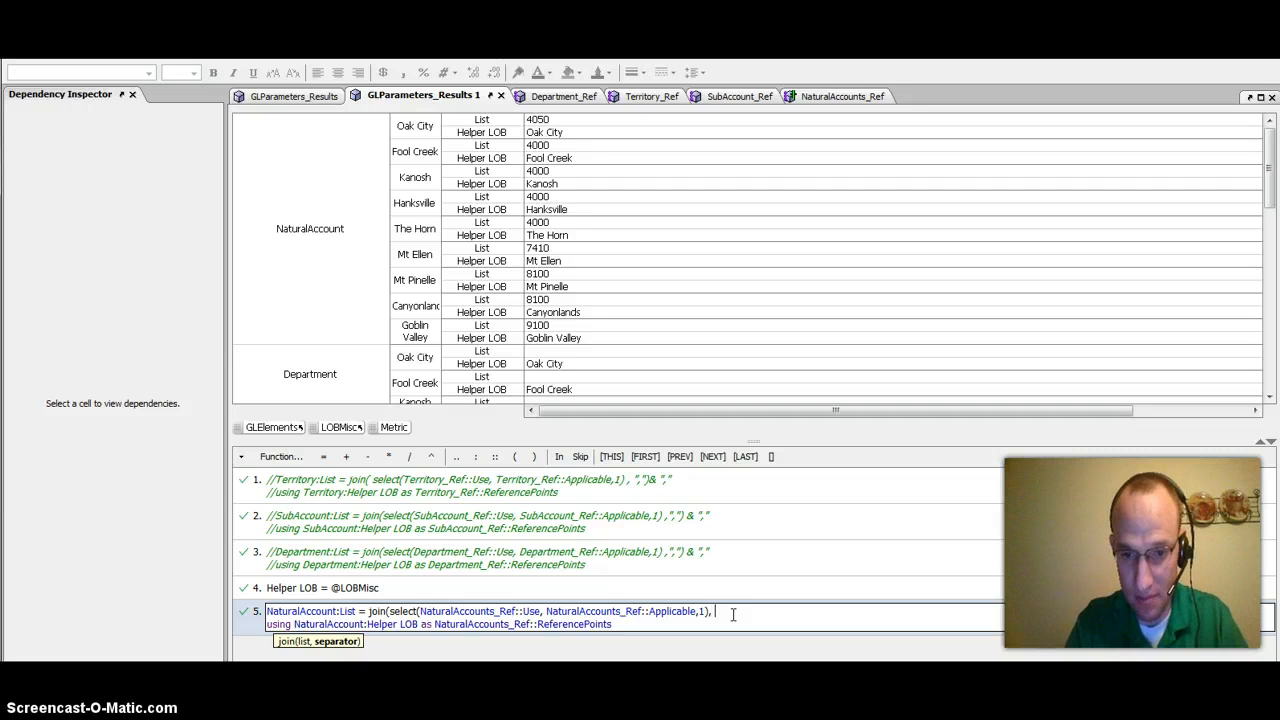
type(",")
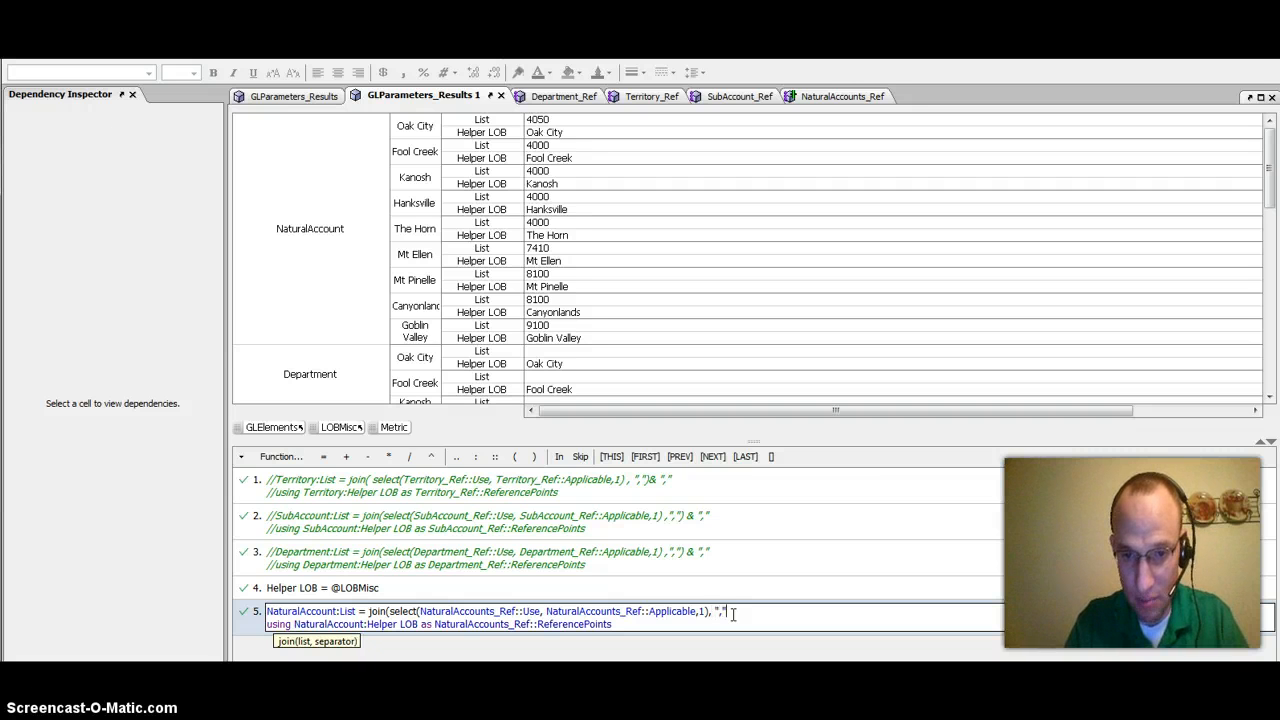
type("\")")
key("Return")
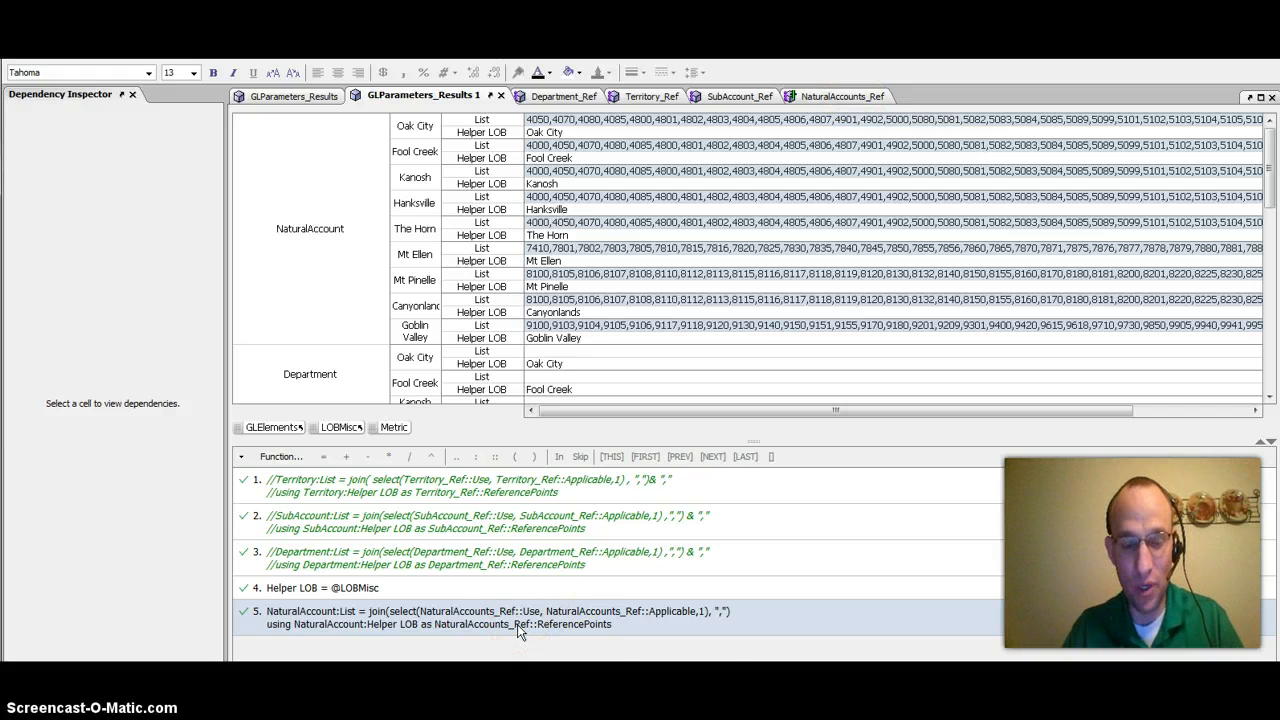
Compare the NaturalAccount lists for each location between the GLParameters_Results and GLParameters_Results 1 matrices
left_click(293, 96)
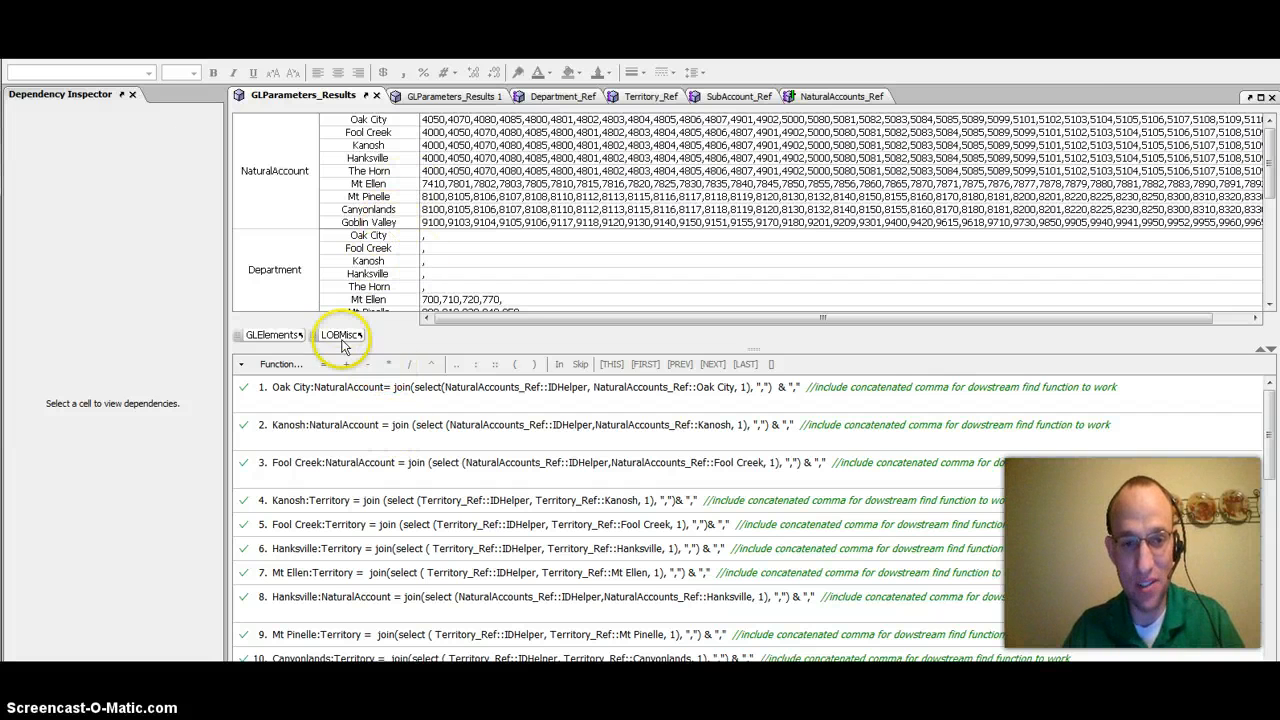
mouse_move(343, 345)
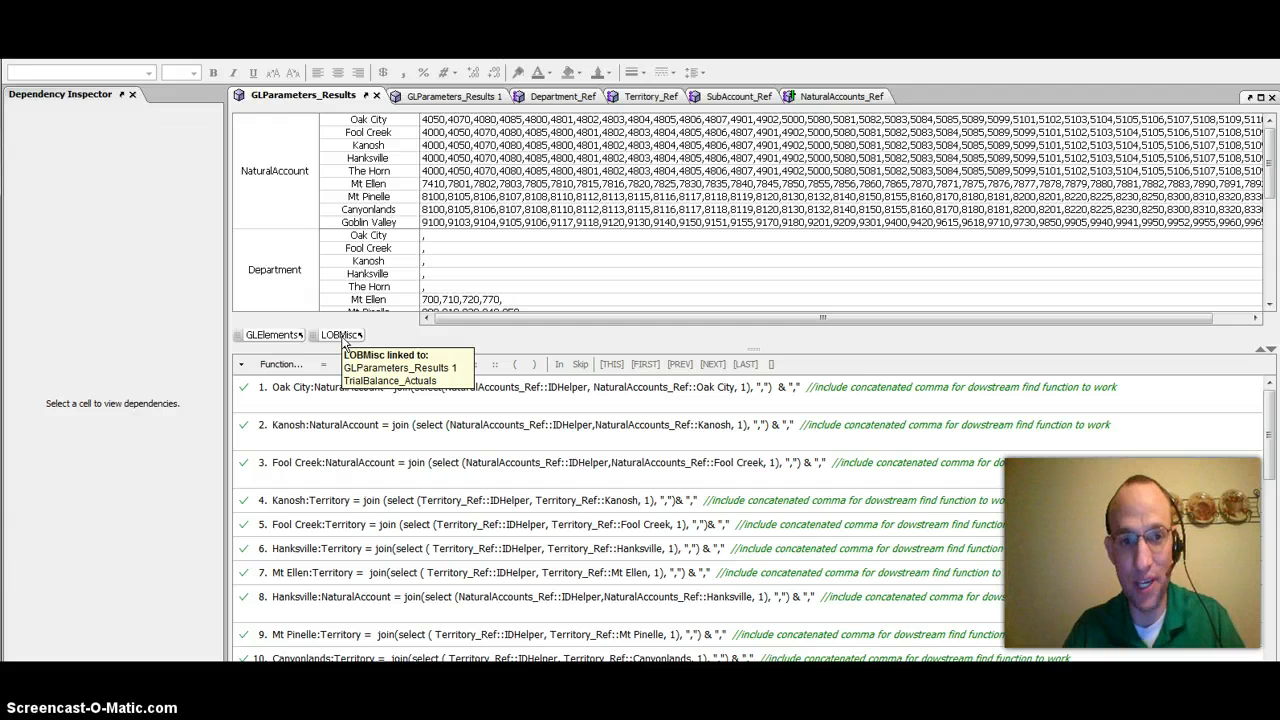
left_click(380, 222)
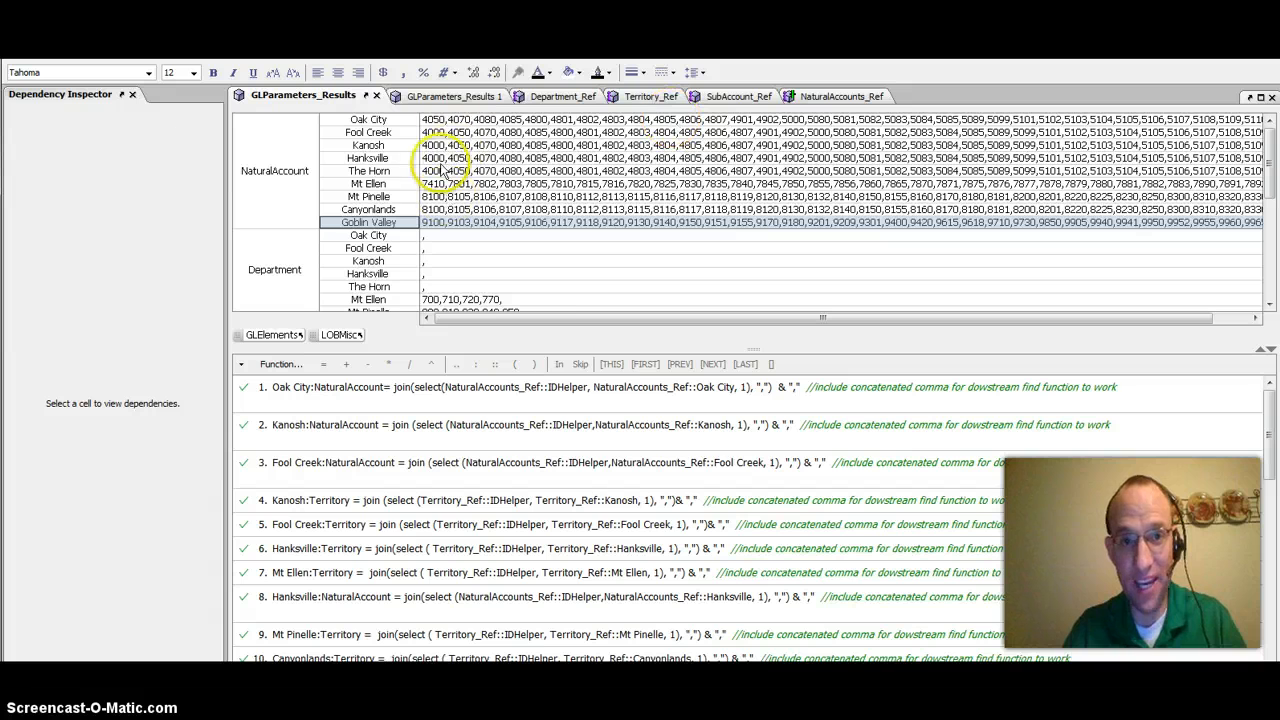
left_click(452, 96)
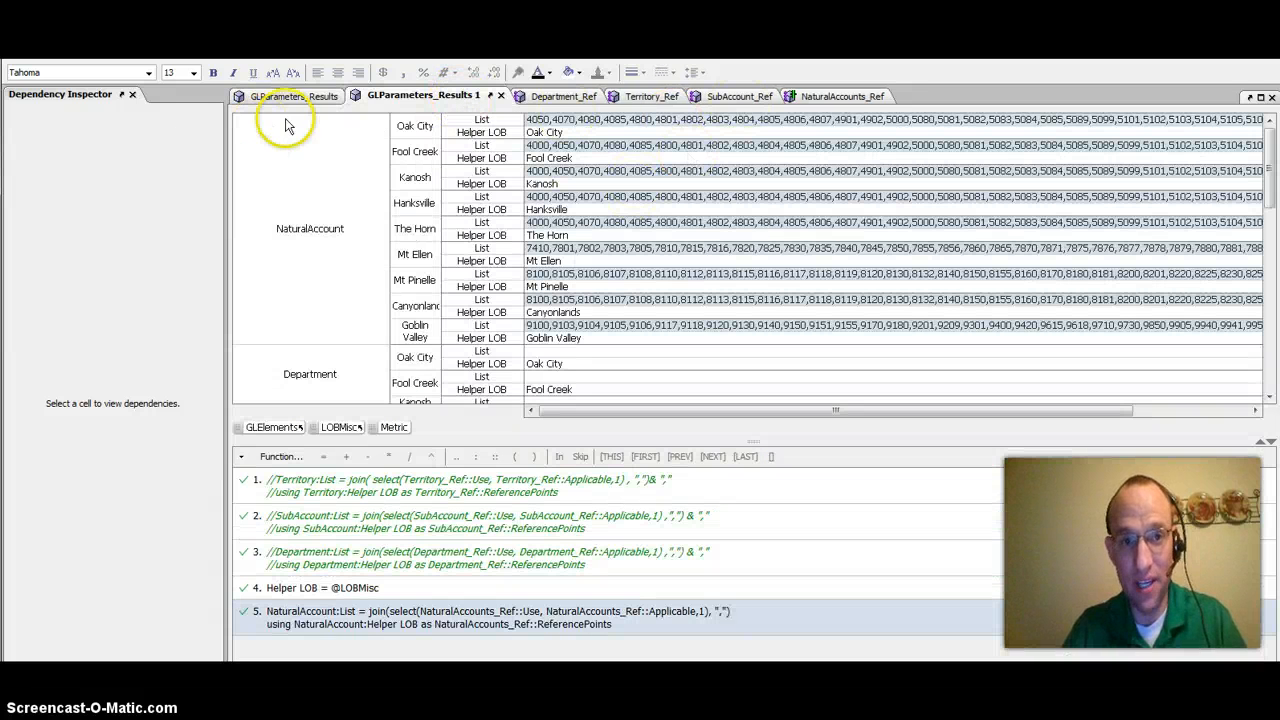
left_click(480, 172)
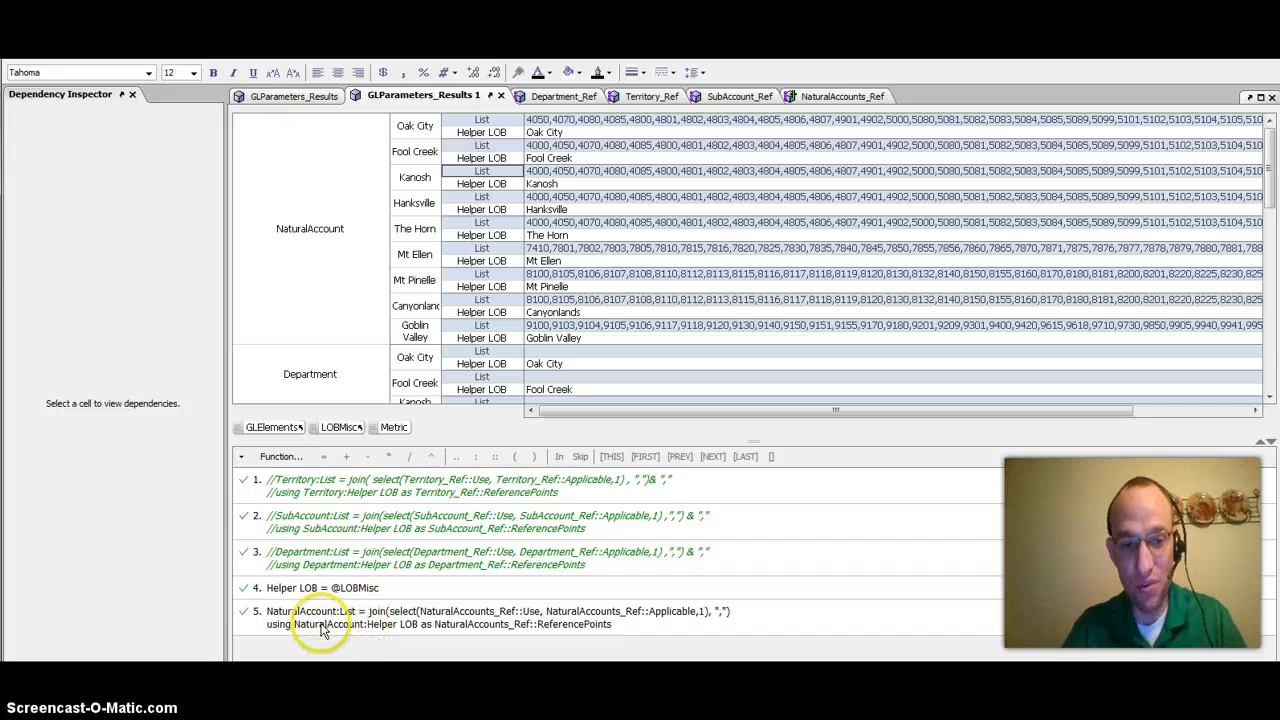
Uncomment both lines of the Department:List formula in GLParameters_Results 1, including its "using Department:Helper LOB" clause
left_click(266, 557)
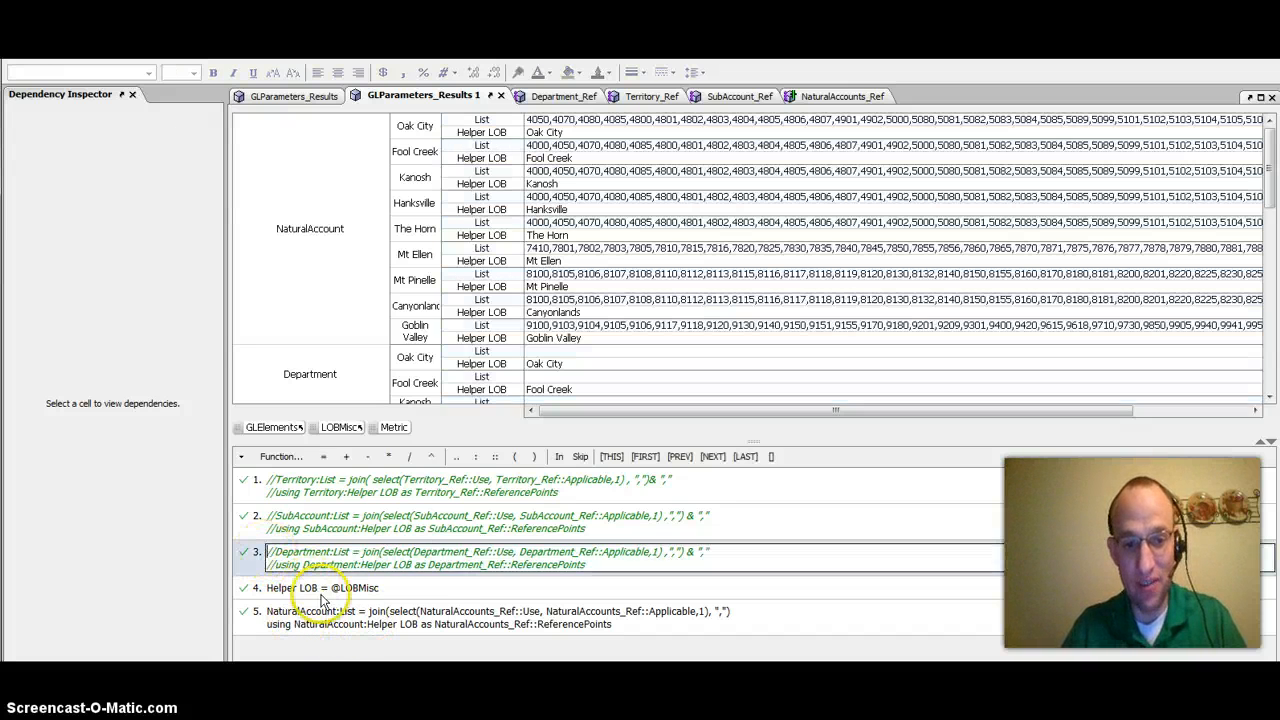
key("Delete")
key("Delete")
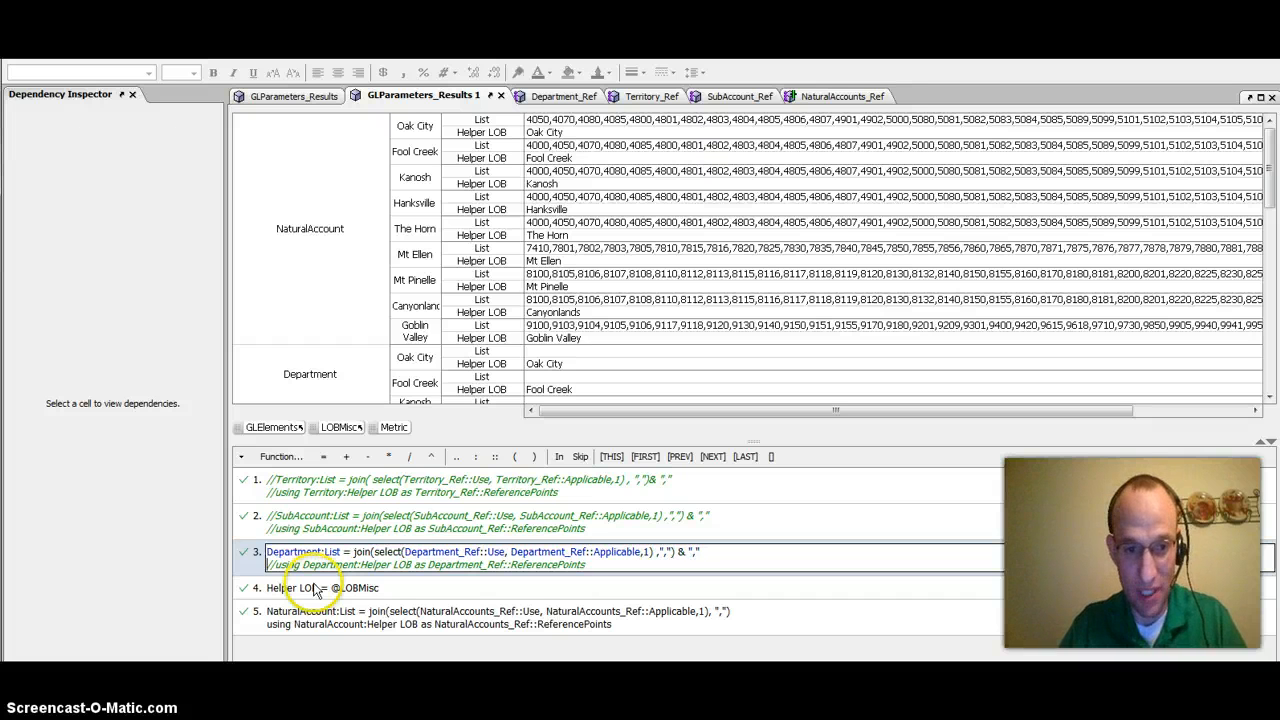
key("Delete")
key("Delete")
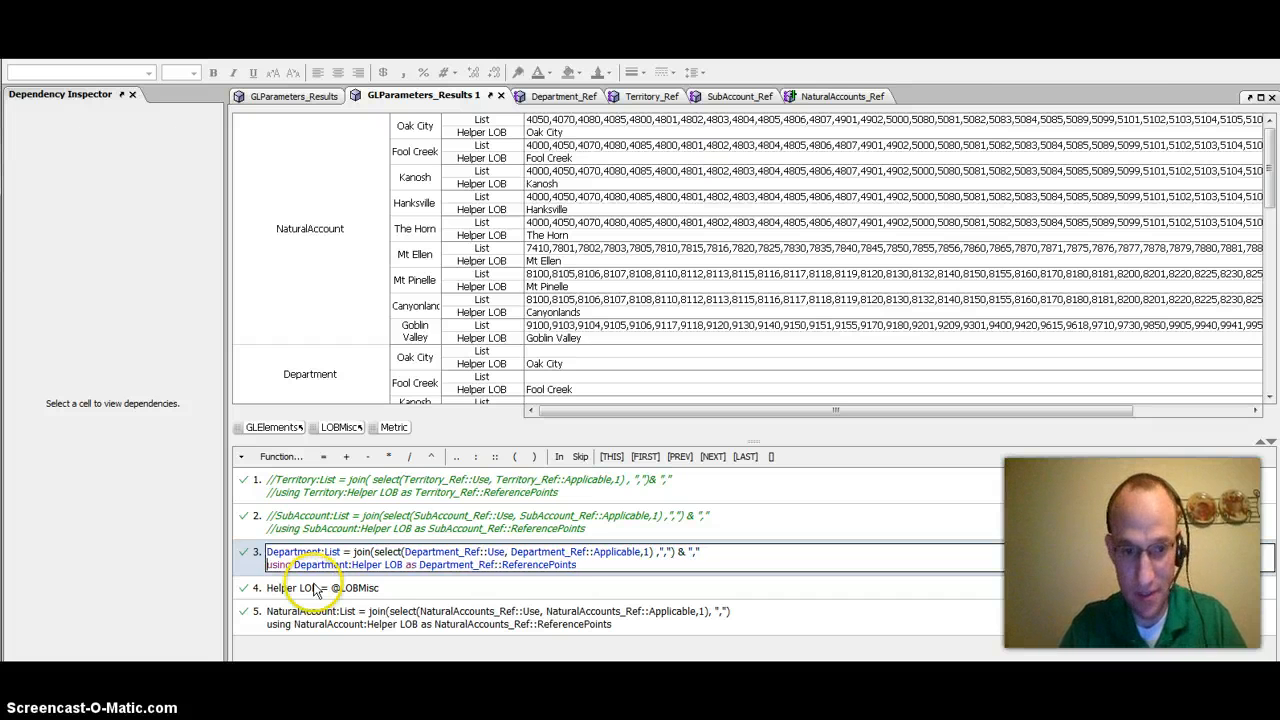
Uncomment both lines of the SubAccount:List formula, including its "using SubAccount:Helper LOB" clause
left_click(266, 516)
key("Delete")
key("Delete")
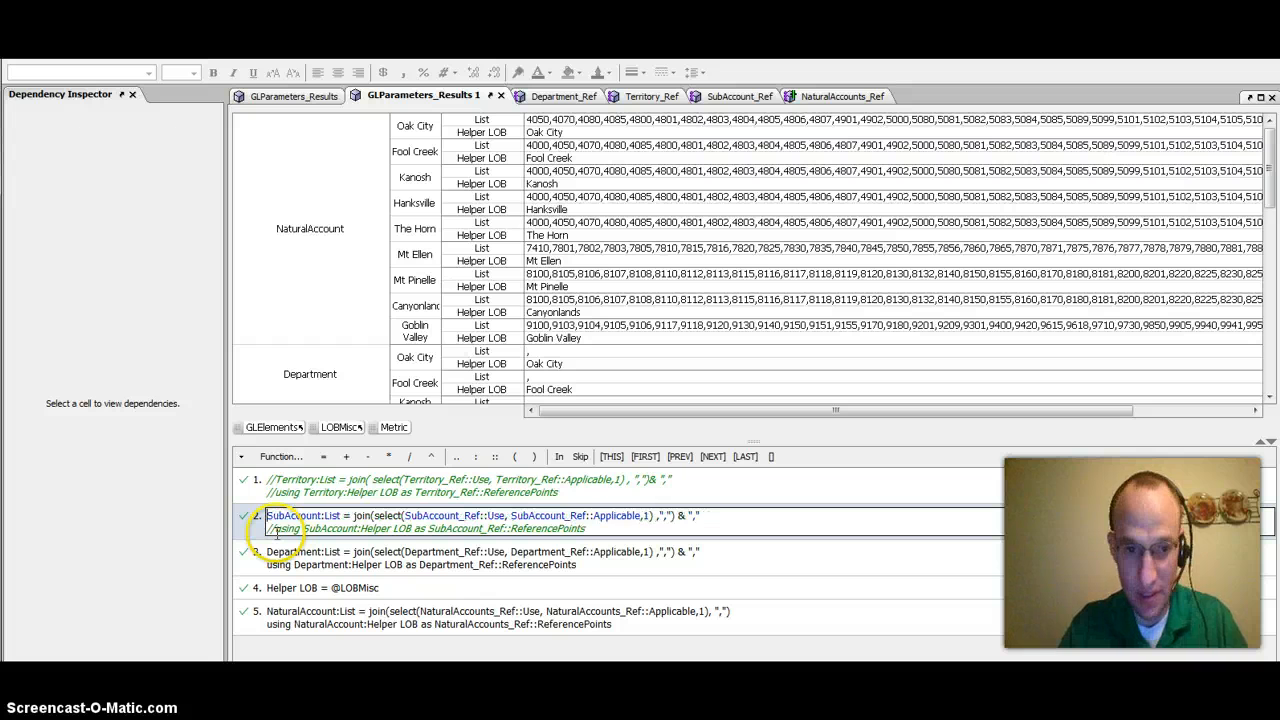
left_click(268, 528)
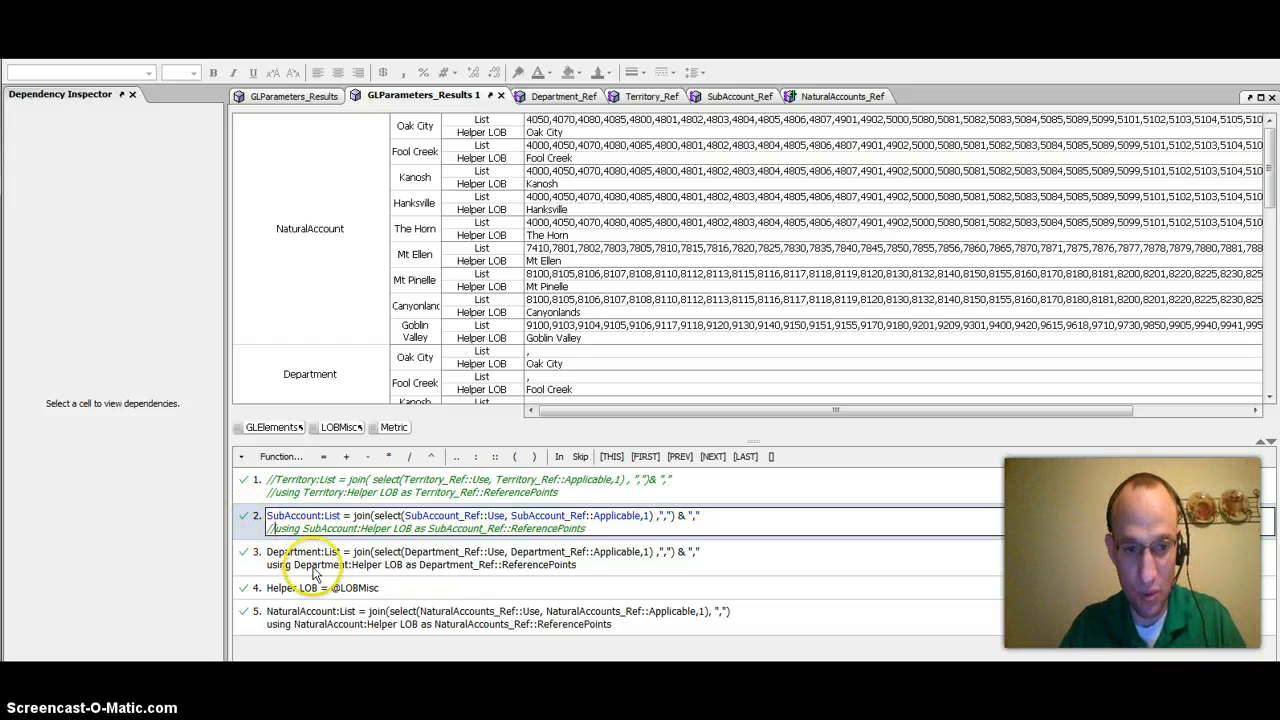
key("Delete")
key("Delete")
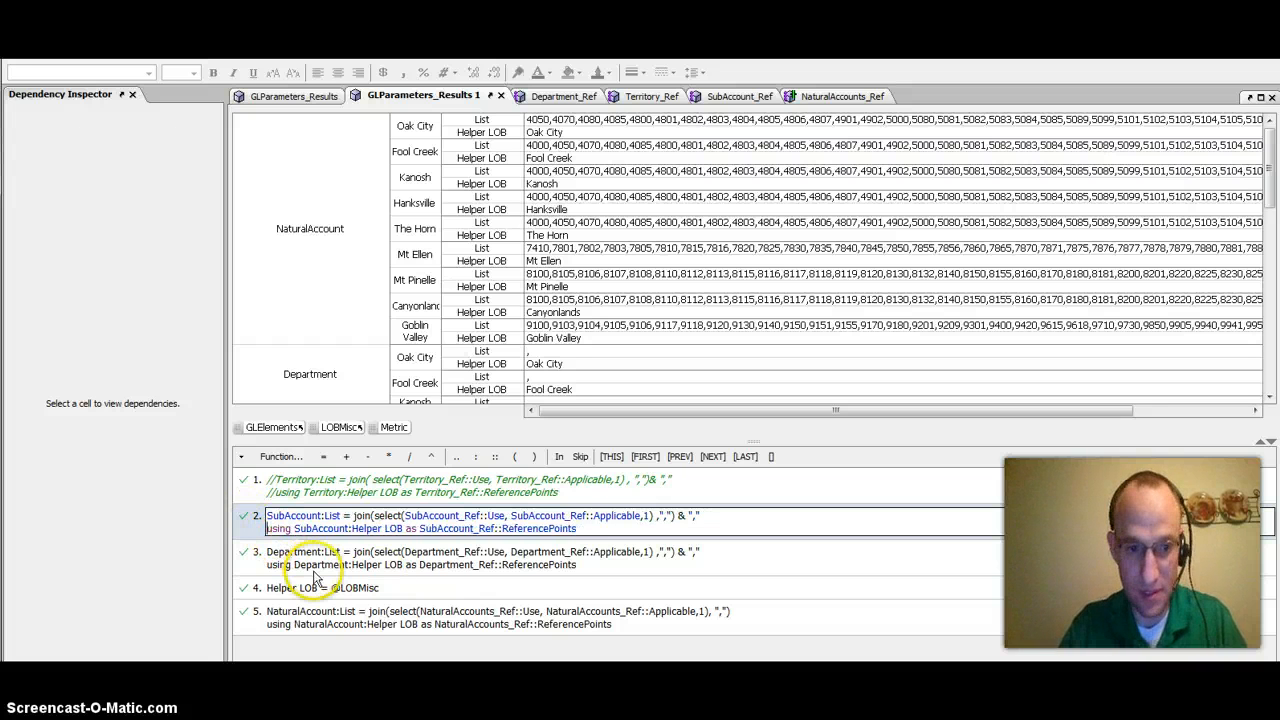
Uncomment both lines of the Territory:List formula, including its "using Territory:Helper LOB" clause, and commit it
left_click(268, 482)
key("Delete")
key("Delete")
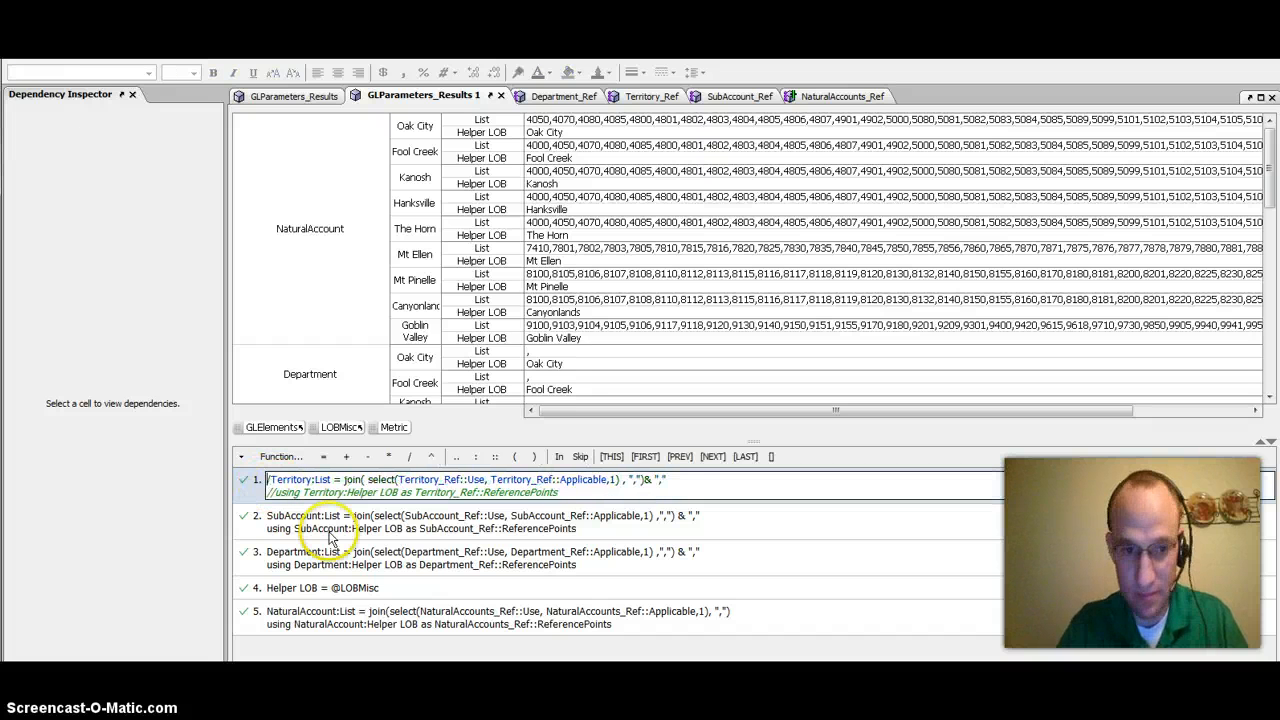
key("Delete")
key("Delete")
key("Delete")
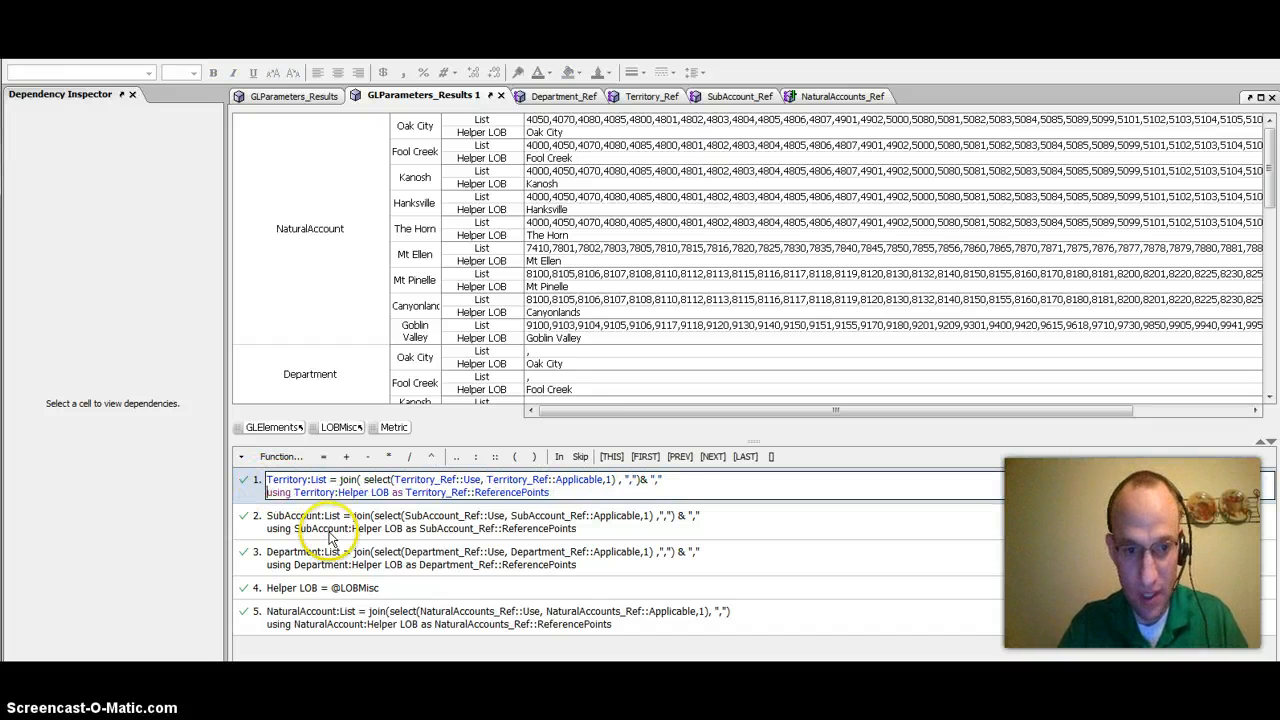
key("Return")
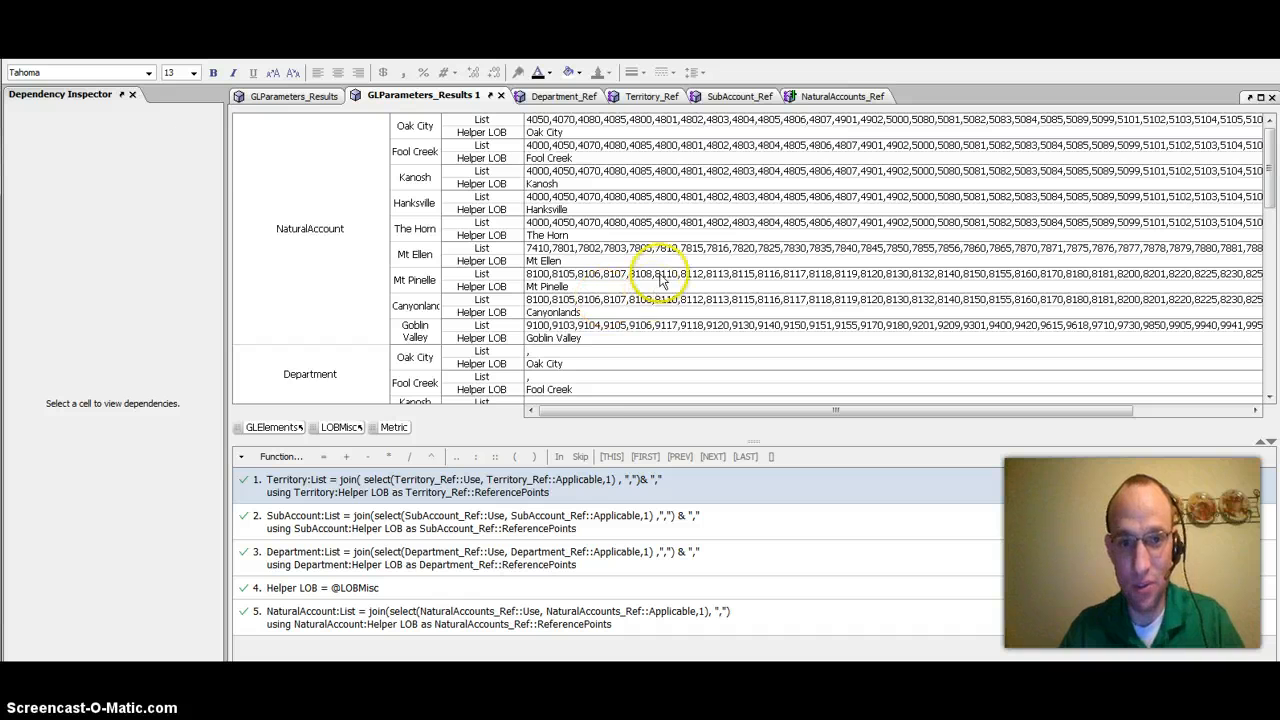
Review the Department and Territory lists, and compare the condensed formulas with the long per-location formula set in GLParameters_Results
scroll(690, 305, "down", 1)
scroll(700, 314, "down", 3)
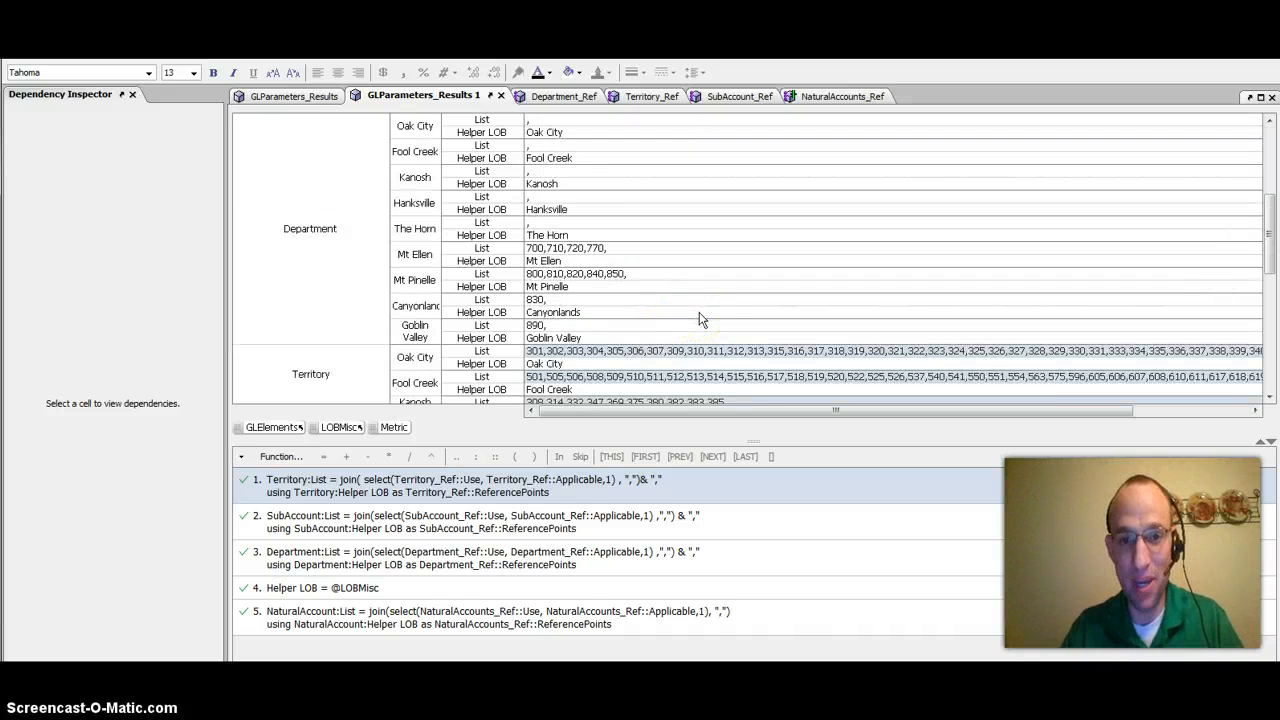
left_click(275, 95)
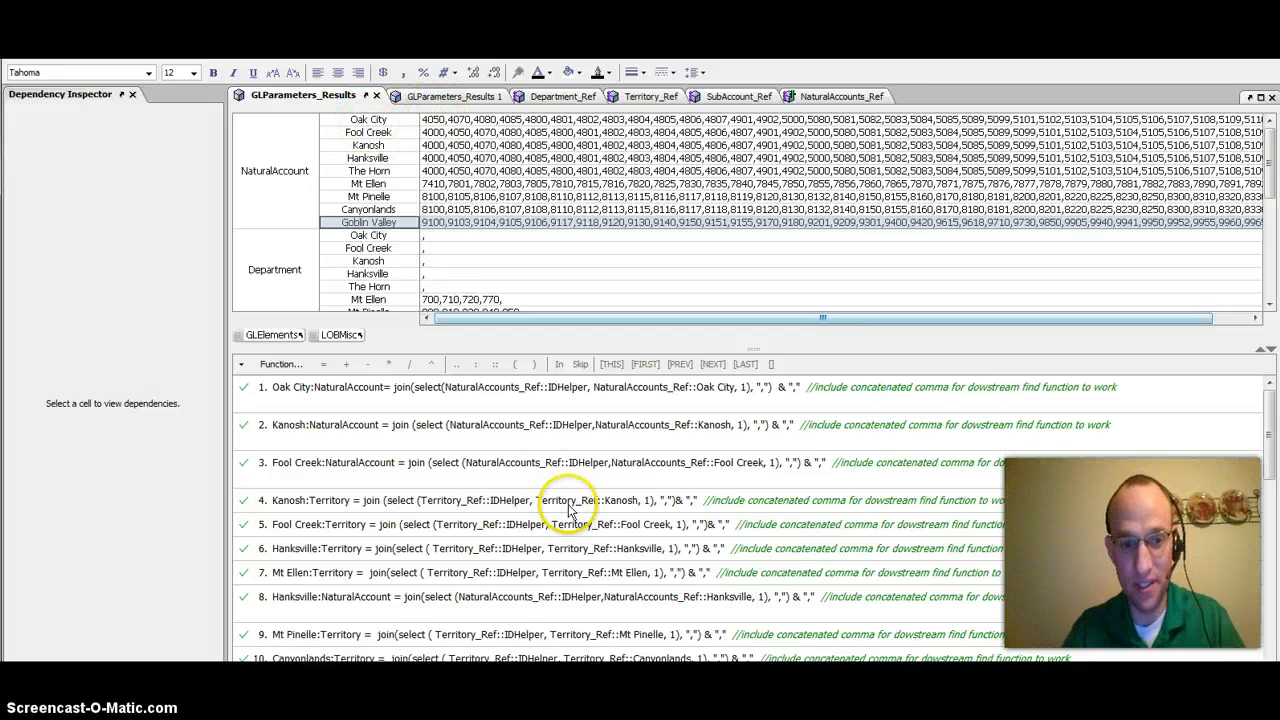
left_click(435, 97)
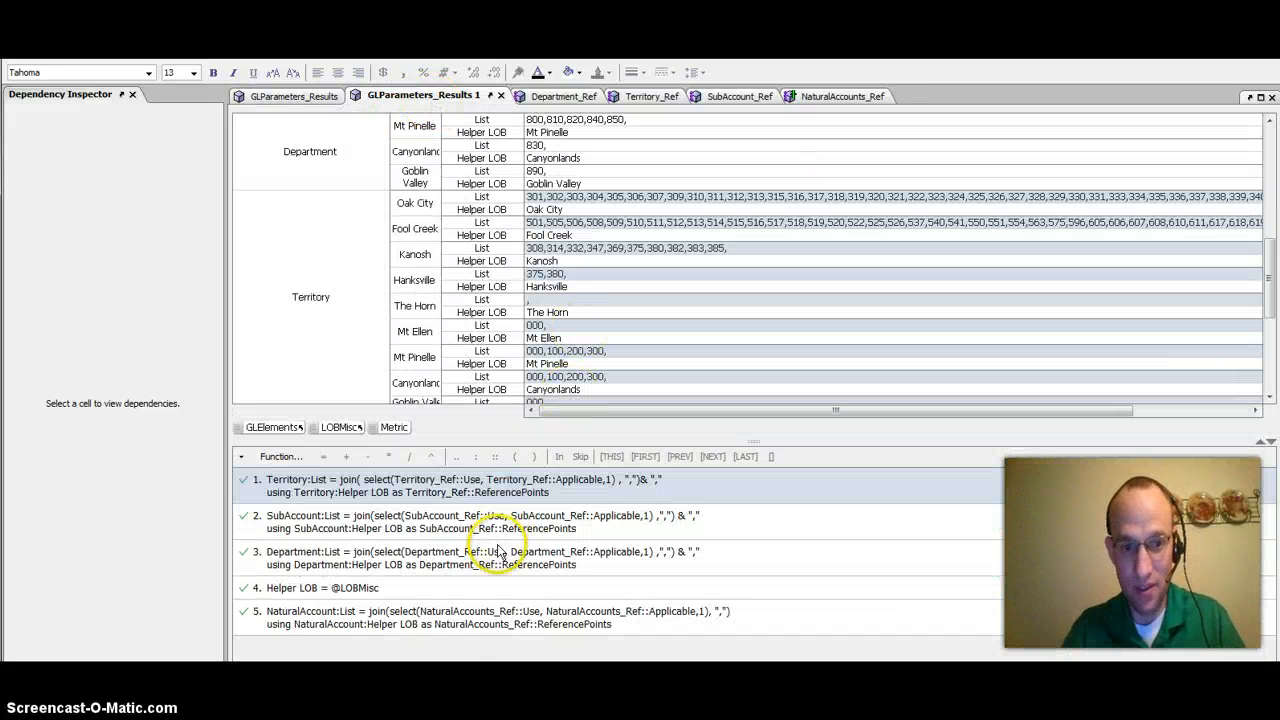
left_click(320, 96)
scroll(569, 546, "down", 8)
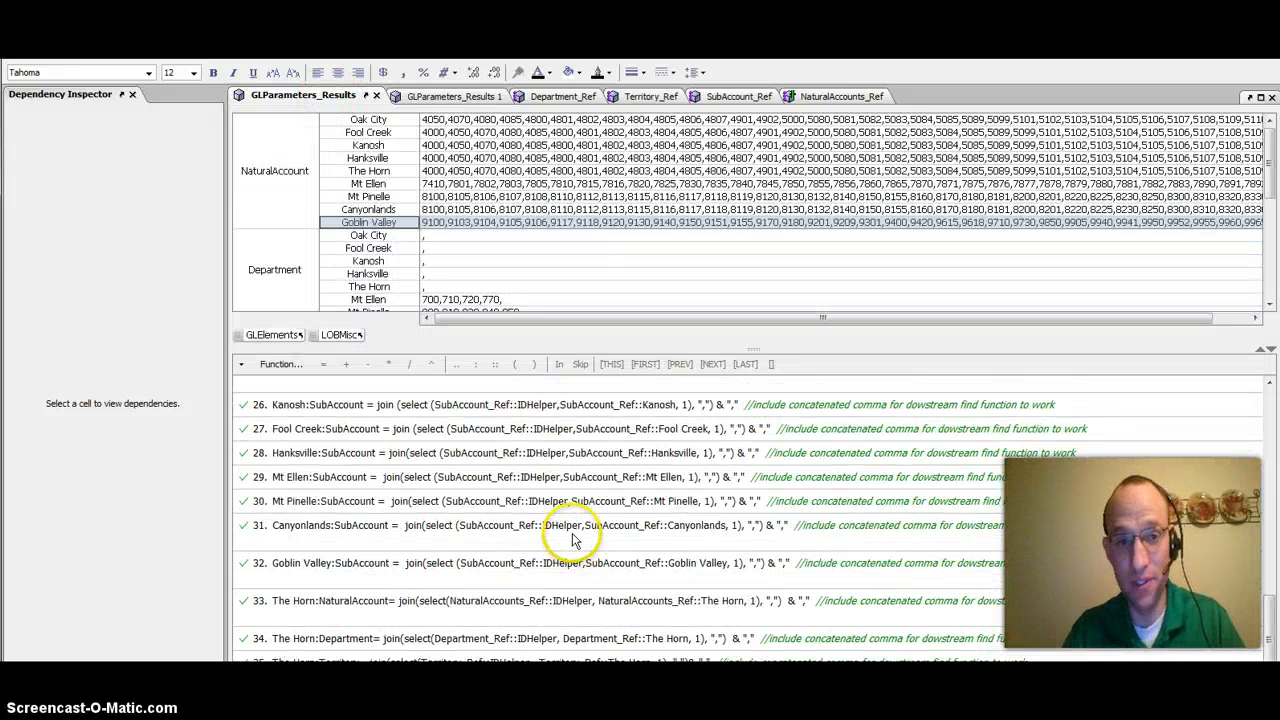
left_click(430, 96)
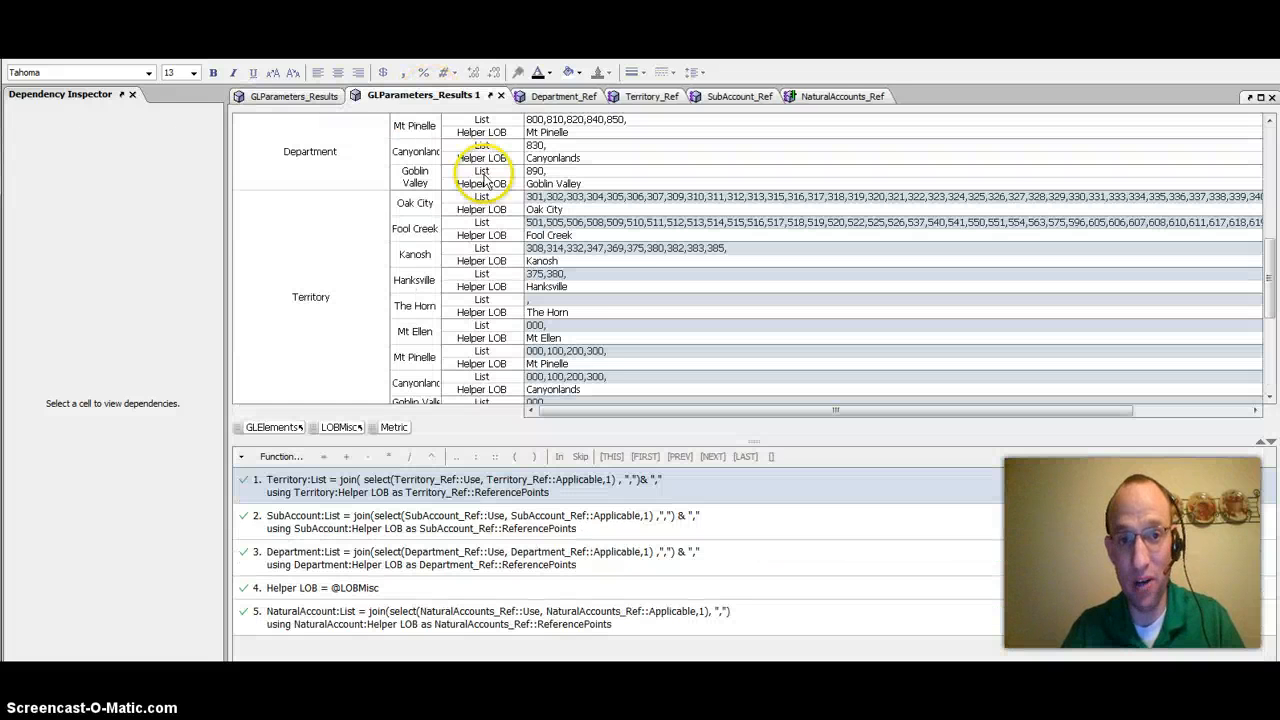
left_click(296, 96)
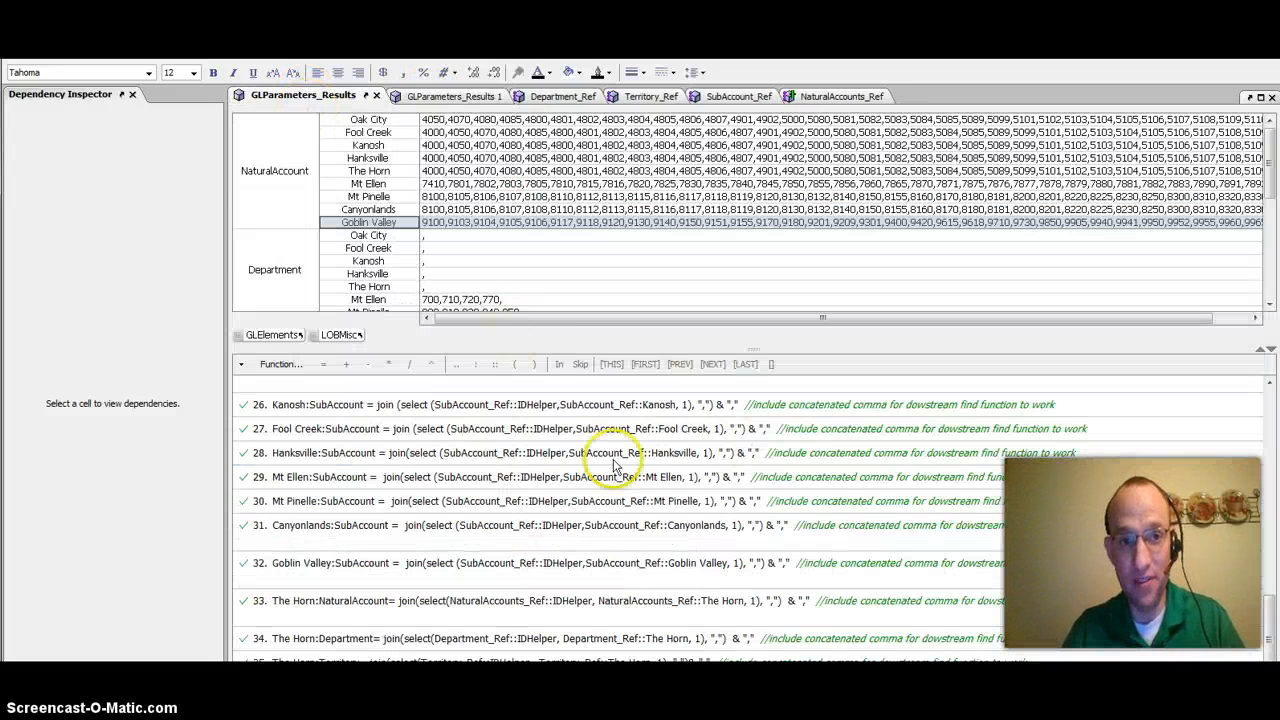
scroll(530, 505, "up", 10)
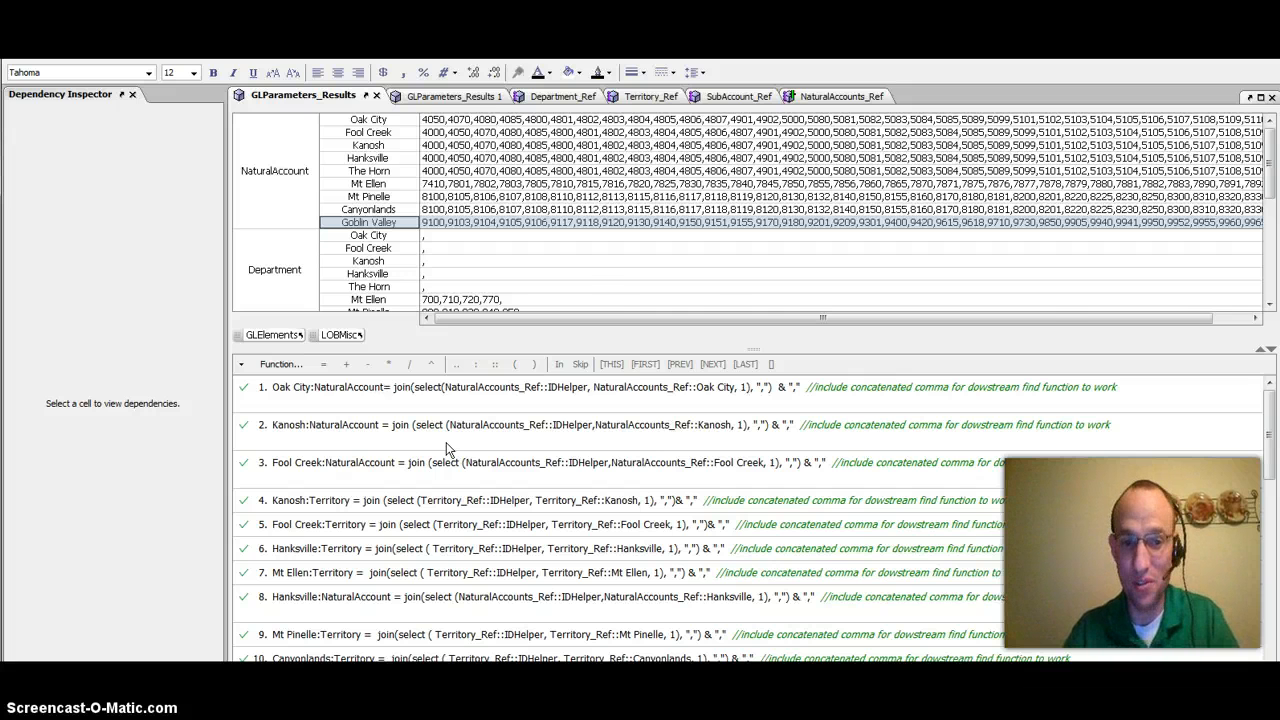
key("alt+Tab")
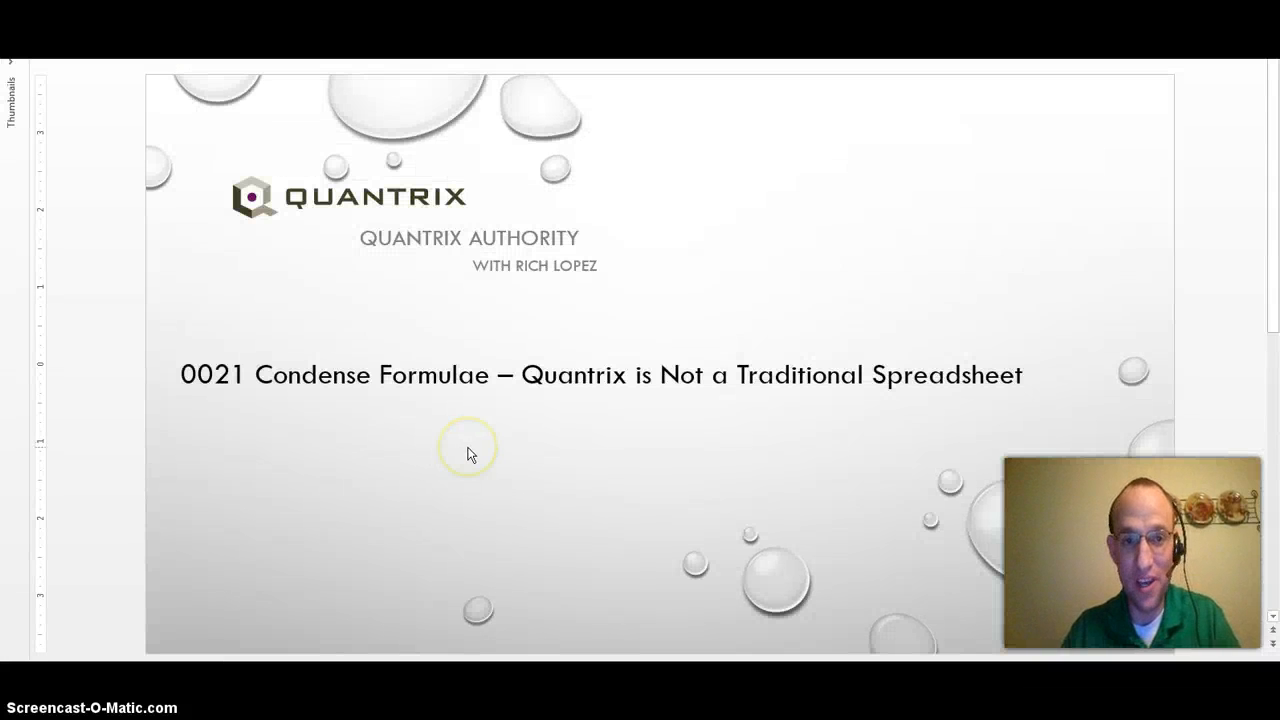
scroll(631, 418, "down", 1)
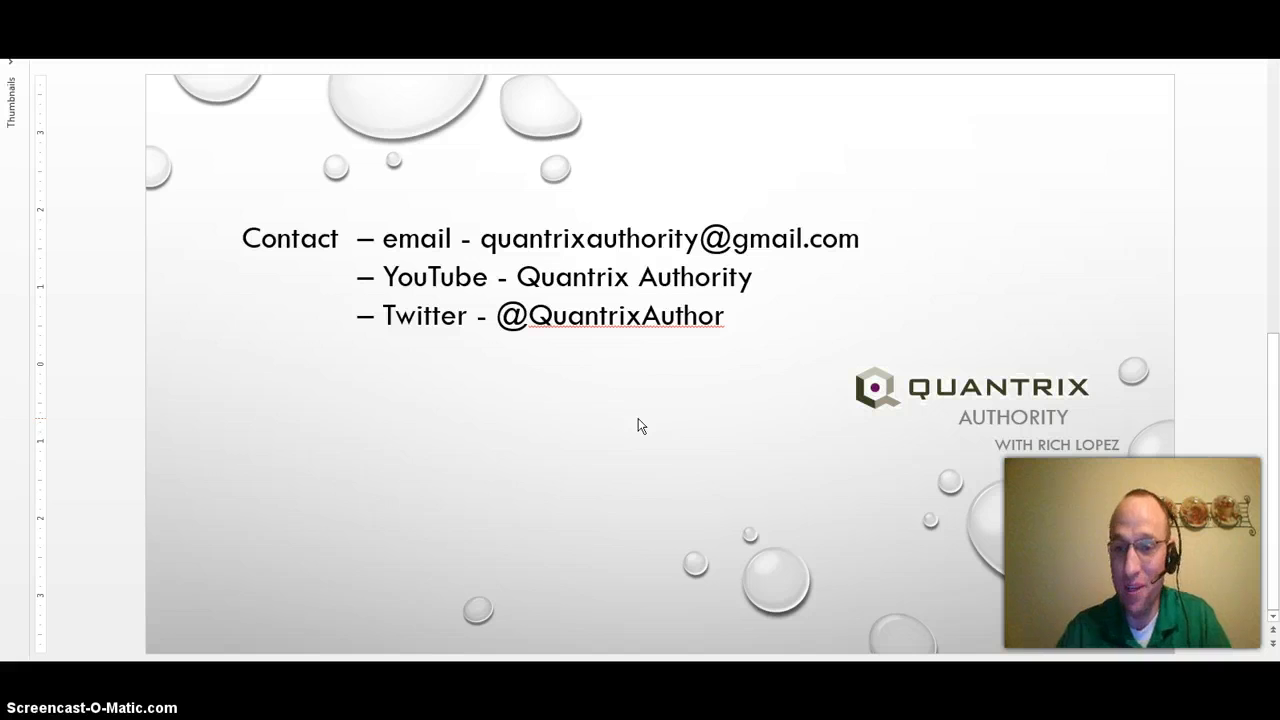
left_click(620, 436)
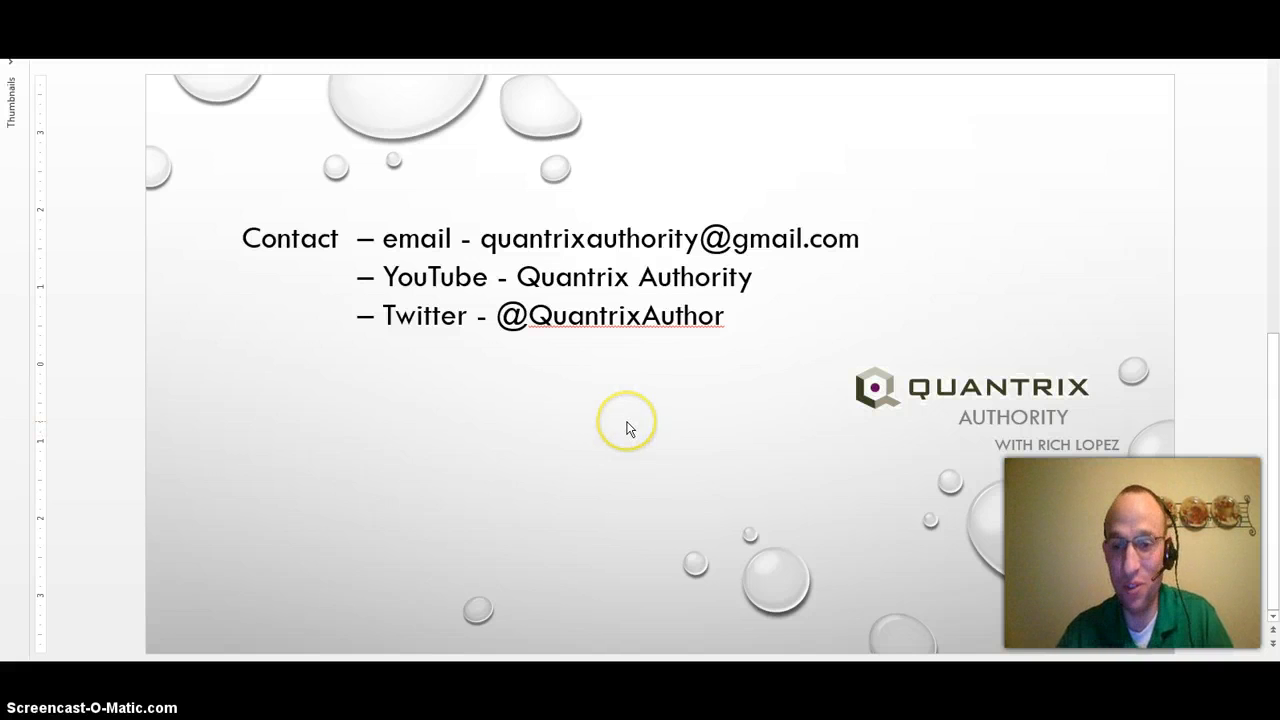